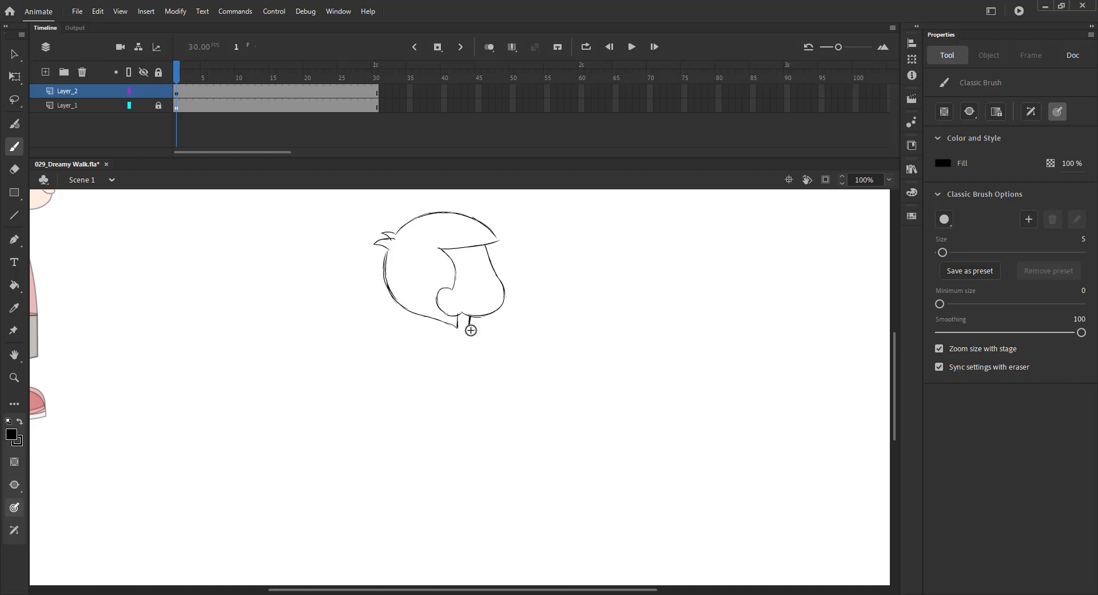
Sketch the character's neck lines and the curved shoulder line below the head with the Classic Brush, undoing stray strokes
left_click_drag(495, 316, 506, 356)
left_click_drag(471, 316, 481, 386)
left_click_drag(474, 337, 484, 416)
key("ctrl+z")
key("ctrl+z")
key("z")
left_click_drag(372, 301, 733, 433)
key("b")
mouse_move(559, 366)
left_mouse_down()
mouse_move(579, 339)
mouse_move(618, 359)
left_mouse_up()
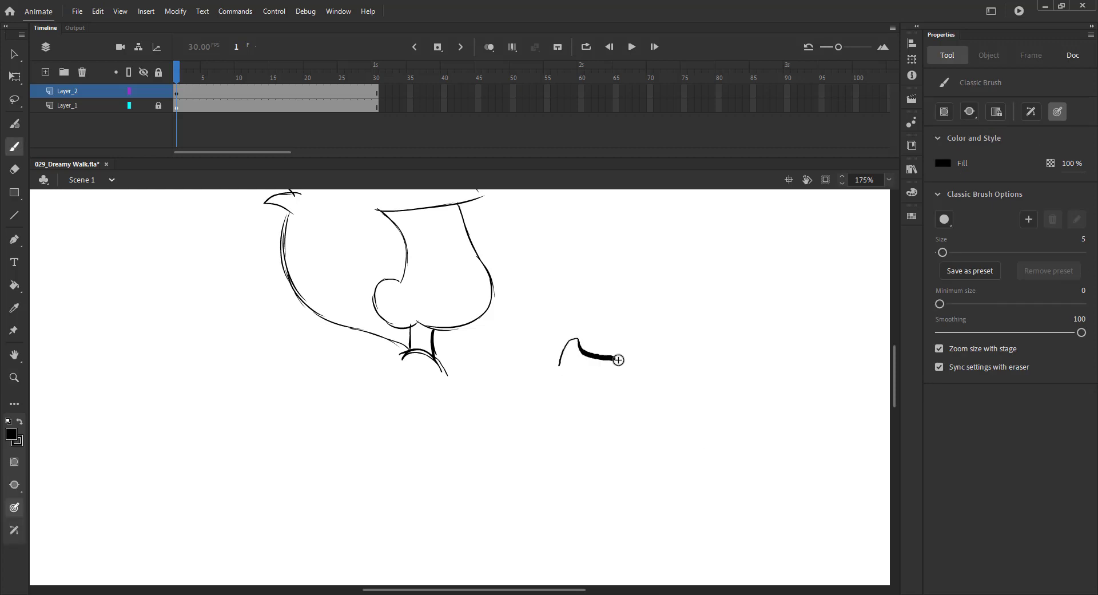
key("ctrl+z")
Sketch the torso below the neck as a tapered shirt shape with a slightly curved hem, and save the file
mouse_move(435, 353)
left_mouse_down()
mouse_move(465, 450)
mouse_move(468, 521)
left_mouse_up()
key("ctrl+minus")
mouse_move(459, 330)
left_mouse_down()
mouse_move(443, 405)
mouse_move(490, 412)
left_mouse_up()
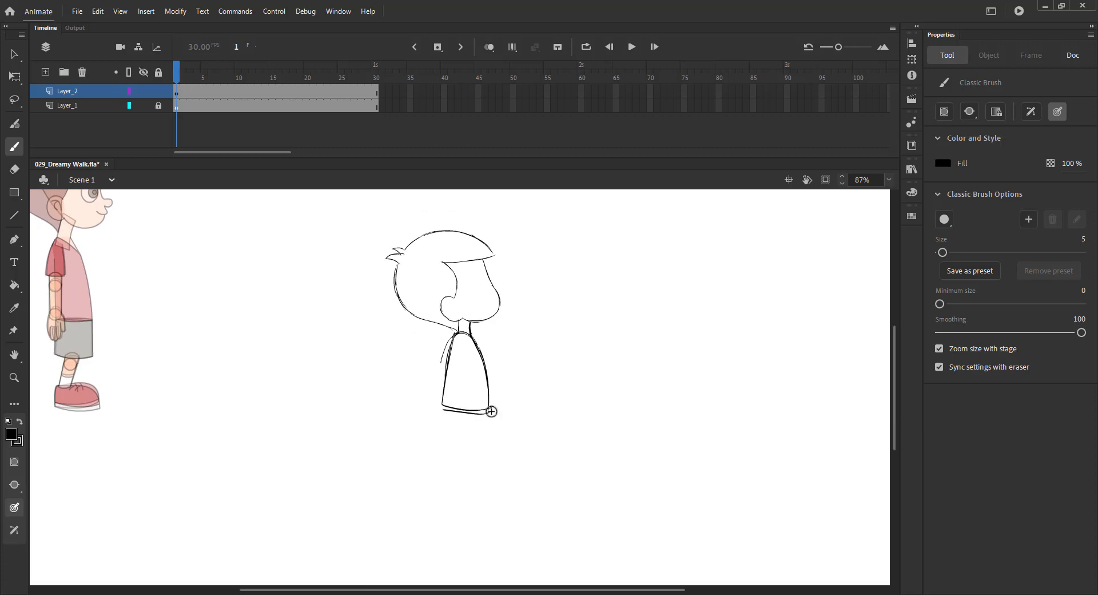
key("ctrl+s")
Sketch the forward-stepping leg with its shorts hem, sock line and raised shoe, undo the unwanted strokes, and save
left_click_drag(464, 367, 475, 310)
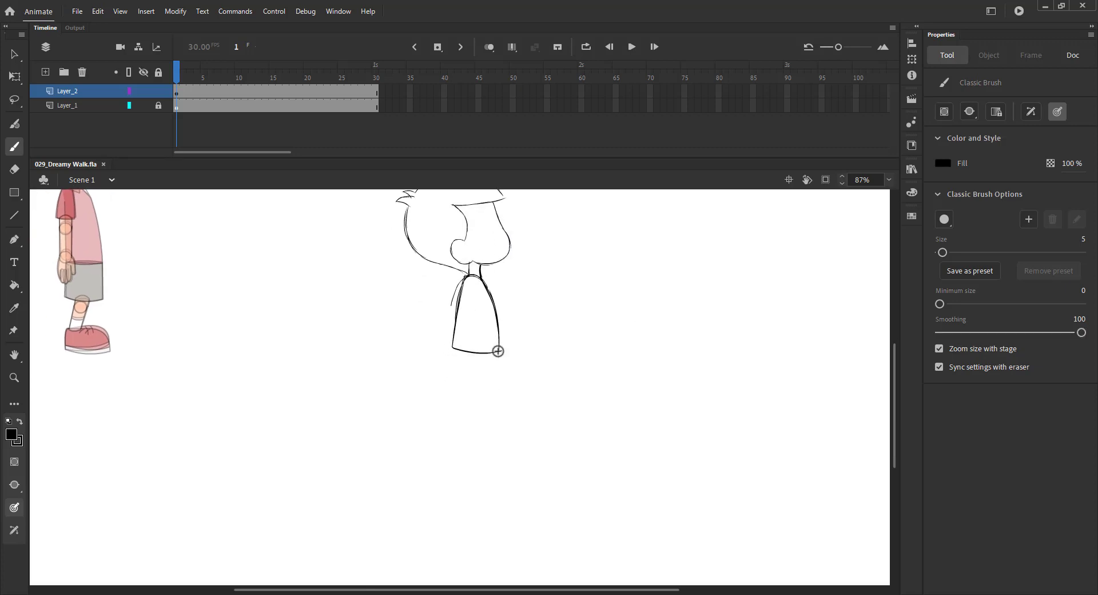
left_click_drag(506, 386, 526, 434)
mouse_move(507, 391)
left_mouse_down()
mouse_move(483, 400)
mouse_move(499, 397)
mouse_move(521, 438)
mouse_move(515, 411)
mouse_move(519, 421)
mouse_move(558, 416)
mouse_move(529, 411)
mouse_move(553, 416)
mouse_move(515, 441)
left_mouse_up()
key("ctrl+z")
key("ctrl+z")
key("ctrl+s")
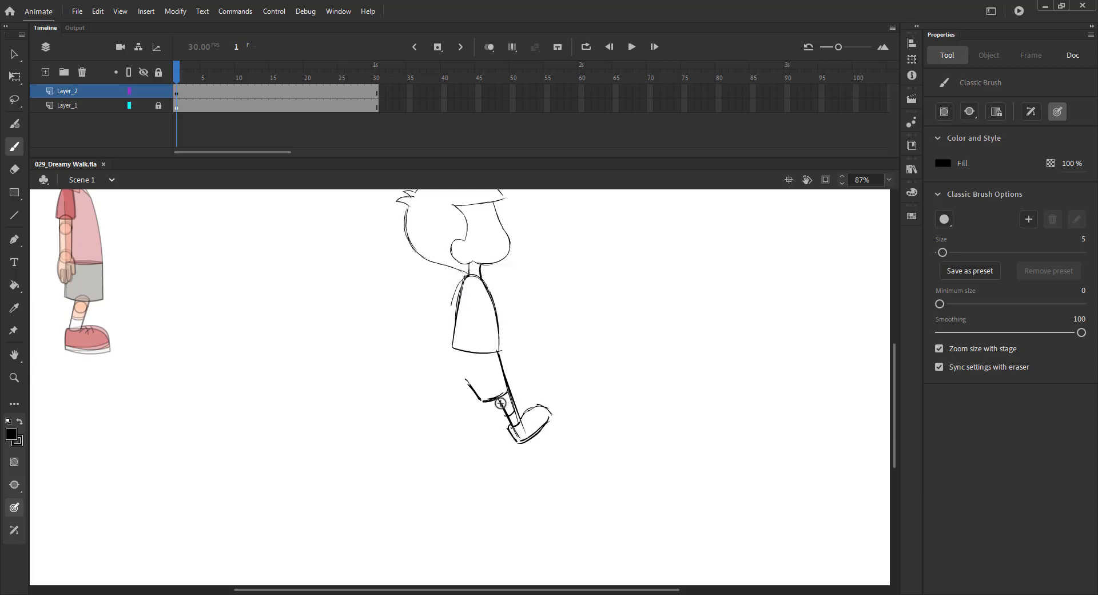
Sketch the trailing leg with the back of the shorts, sock line and shoe, and save the file
mouse_move(452, 348)
left_mouse_down()
mouse_move(440, 385)
mouse_move(472, 393)
mouse_move(435, 406)
left_mouse_up()
mouse_move(445, 390)
left_mouse_down()
mouse_move(419, 413)
mouse_move(446, 402)
mouse_move(429, 412)
mouse_move(427, 433)
mouse_move(449, 421)
mouse_move(455, 438)
mouse_move(428, 437)
left_mouse_up()
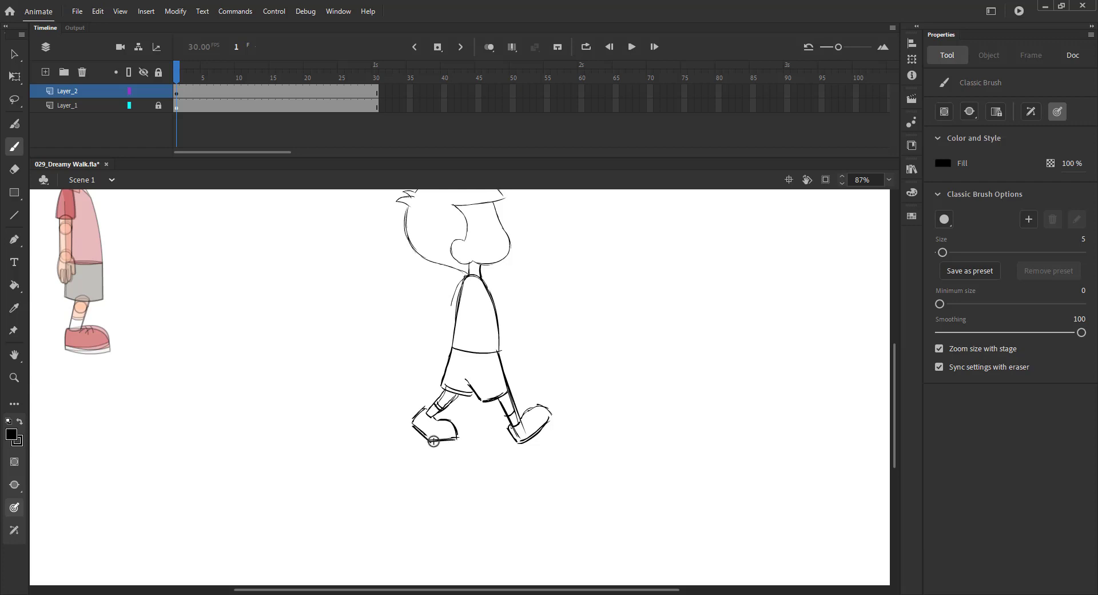
key("ctrl+s")
key("ctrl+2")
key("v")
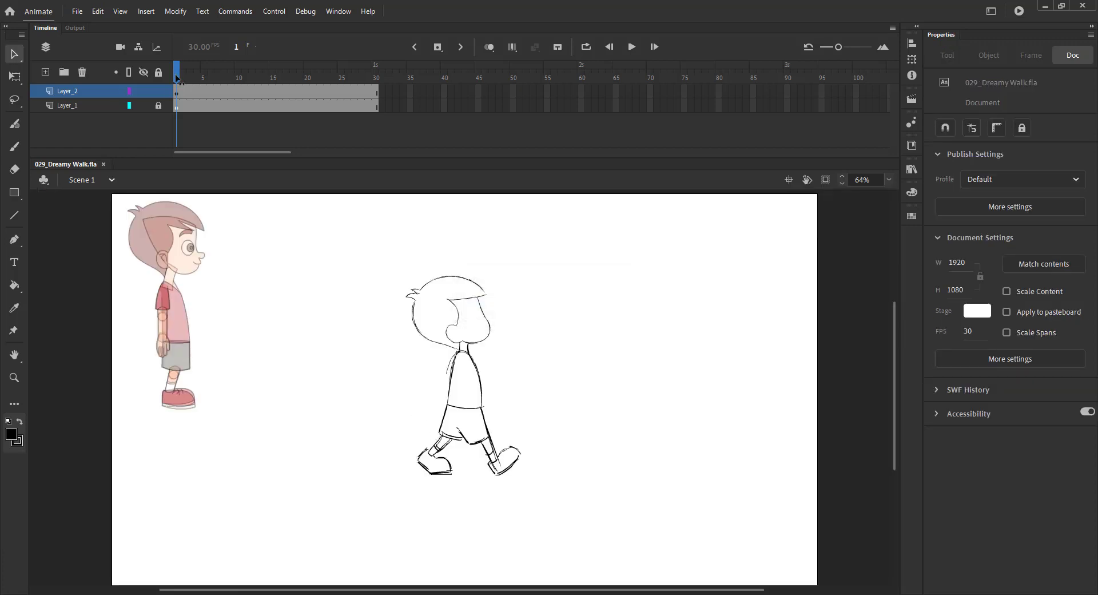
Touch up the front shoe and sketch the backward-swinging arm with its sleeve, forearm and hand
key("z")
left_click_drag(353, 265, 594, 487)
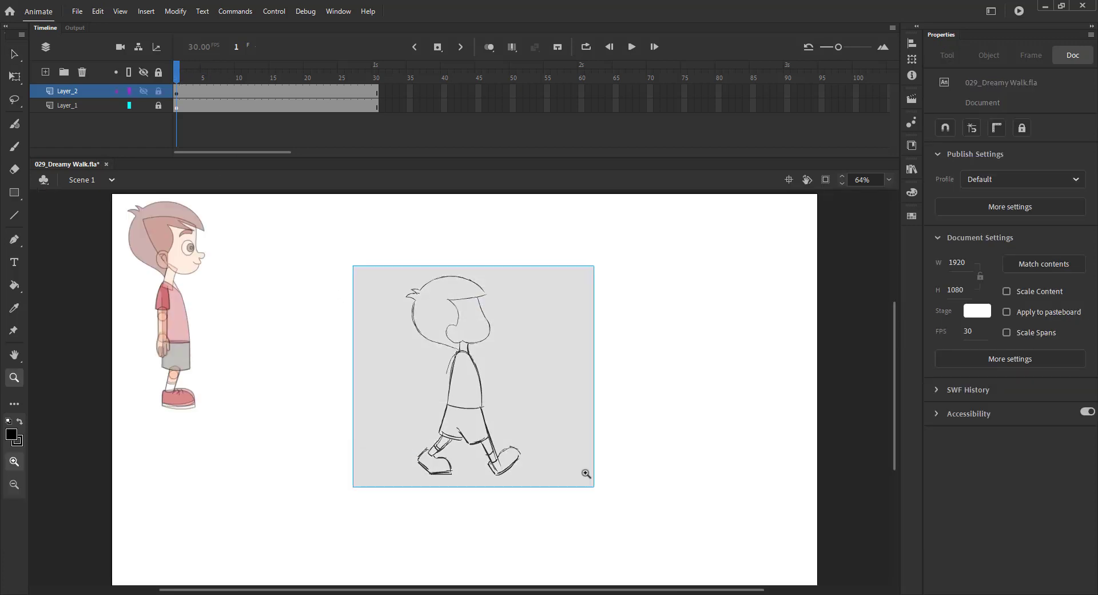
key("b")
scroll(575, 378, "down", 1)
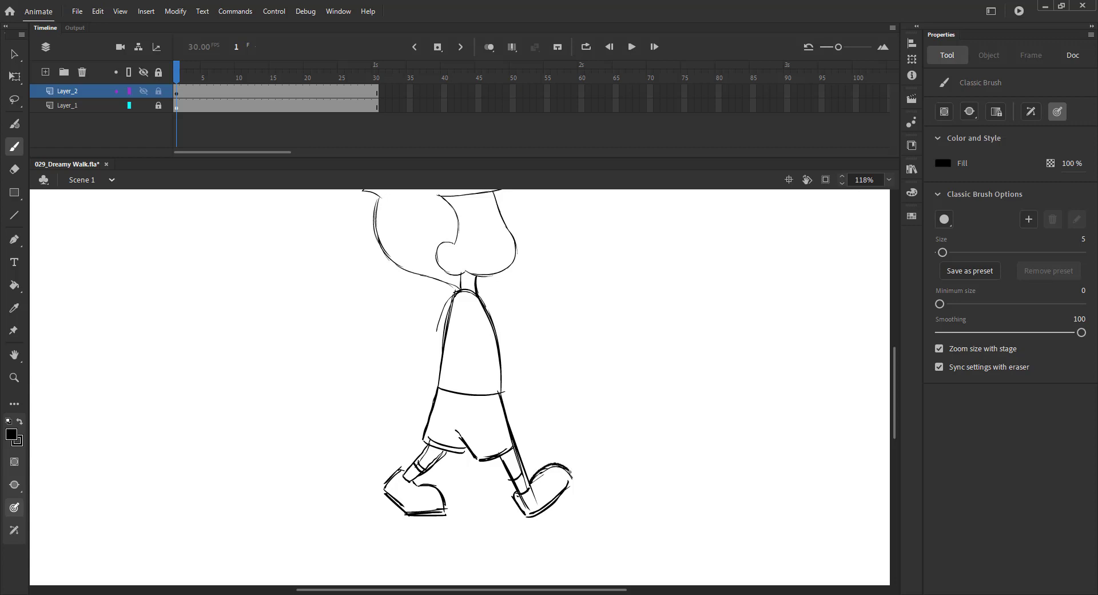
left_click_drag(554, 502, 574, 478)
left_click_drag(453, 294, 436, 324)
mouse_move(449, 297)
left_mouse_down()
mouse_move(442, 332)
mouse_move(452, 336)
left_mouse_up()
mouse_move(468, 310)
left_mouse_down()
mouse_move(419, 371)
mouse_move(424, 382)
left_mouse_up()
mouse_move(440, 324)
left_mouse_down()
mouse_move(412, 385)
mouse_move(425, 390)
mouse_move(408, 384)
mouse_move(399, 401)
mouse_move(421, 397)
mouse_move(403, 409)
mouse_move(391, 418)
left_mouse_up()
mouse_move(401, 411)
left_mouse_down()
mouse_move(394, 422)
mouse_move(417, 395)
left_mouse_up()
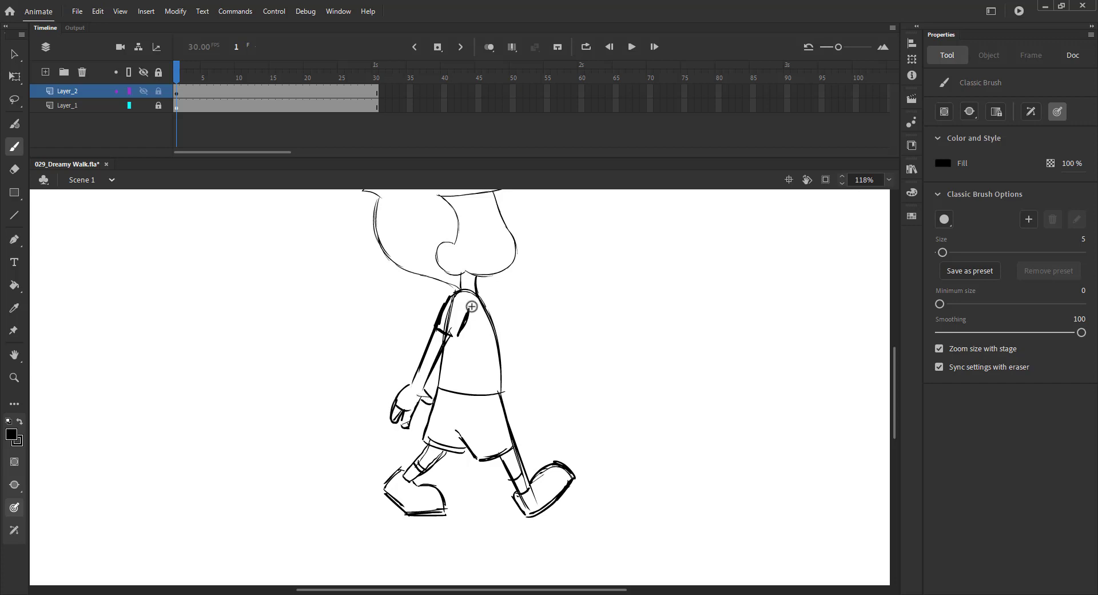
Sketch the forward-swinging arm with its sleeve and open hand, redoing faulty strokes, and save the file
mouse_move(479, 295)
left_mouse_down()
mouse_move(521, 369)
mouse_move(500, 325)
mouse_move(535, 373)
mouse_move(515, 389)
mouse_move(533, 407)
left_mouse_up()
key("ctrl+z")
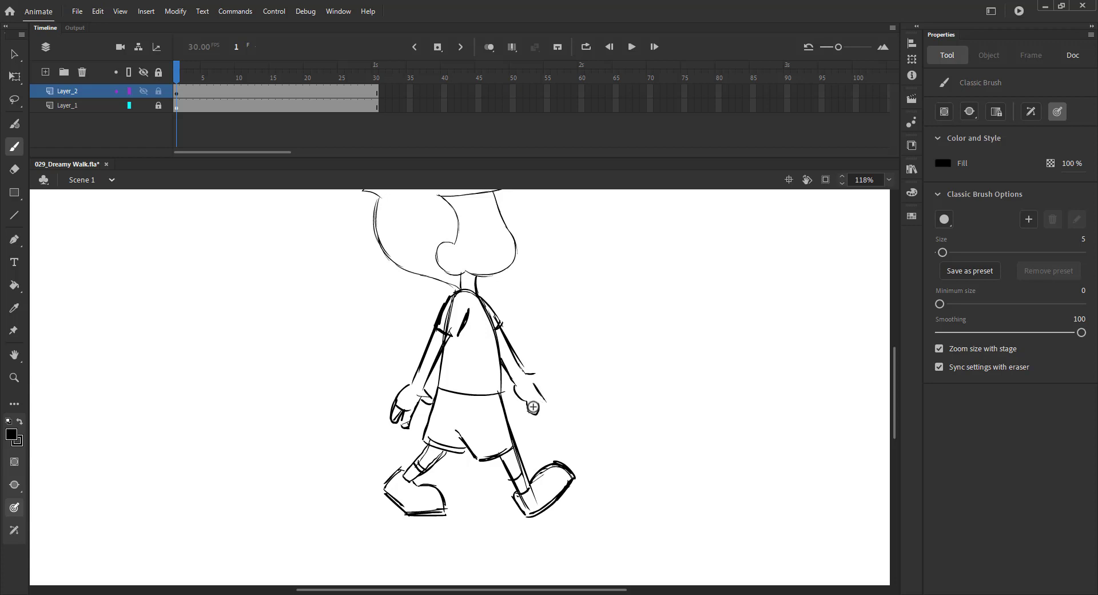
key("ctrl+z")
left_click_drag(535, 374, 531, 382)
key("ctrl+2")
key("ctrl+s")
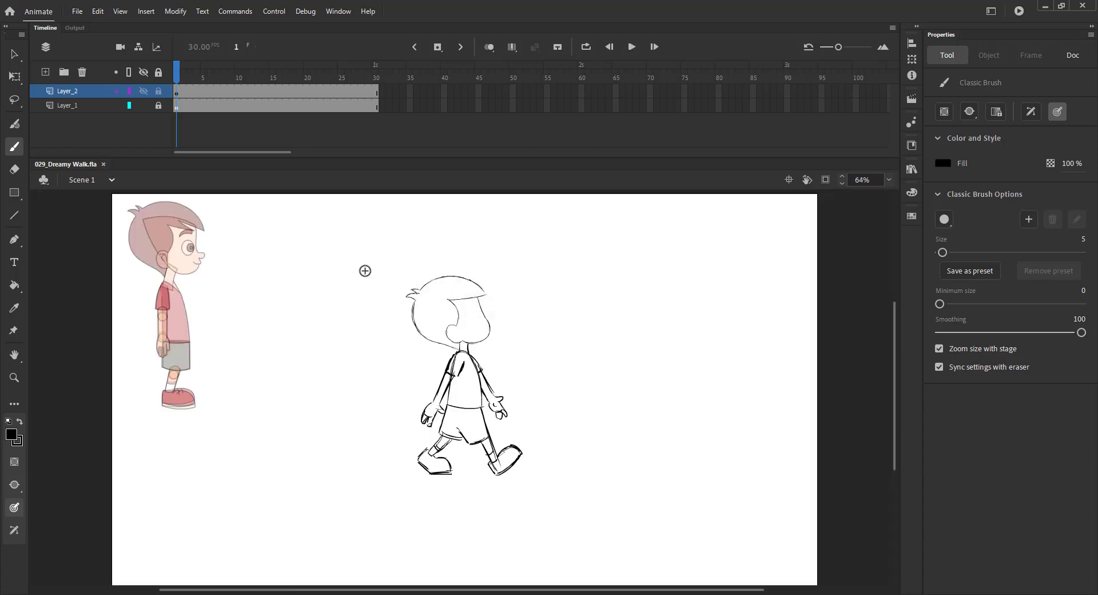
Enlarge the head group slightly with Free Transform and save the file
key("v")
left_click(428, 300)
key("q")
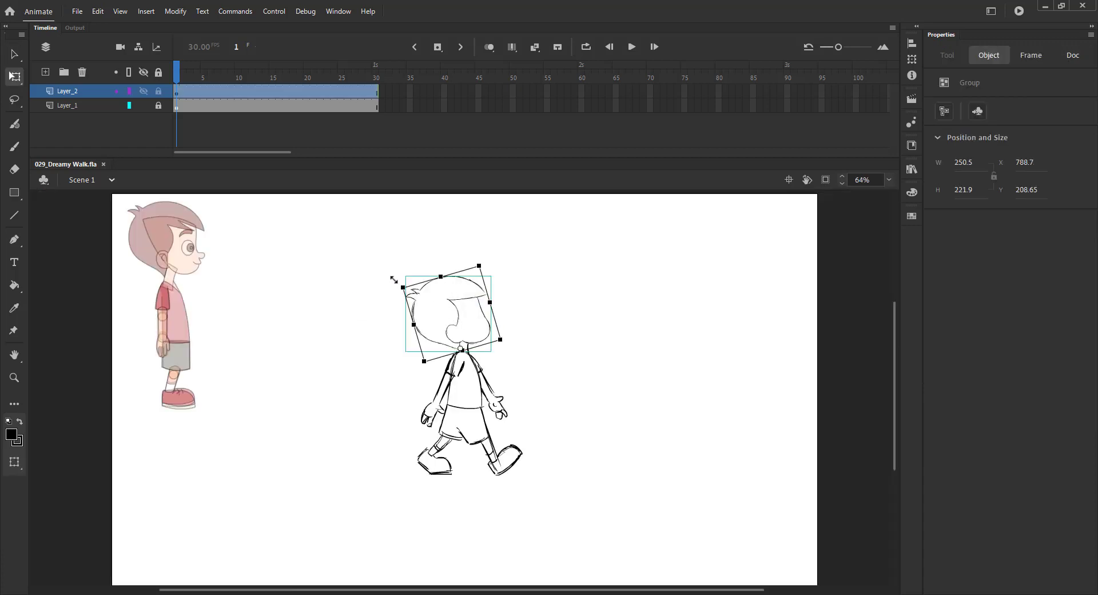
left_click_drag(404, 287, 395, 283)
key("v")
left_click(352, 297)
key("ctrl+s")
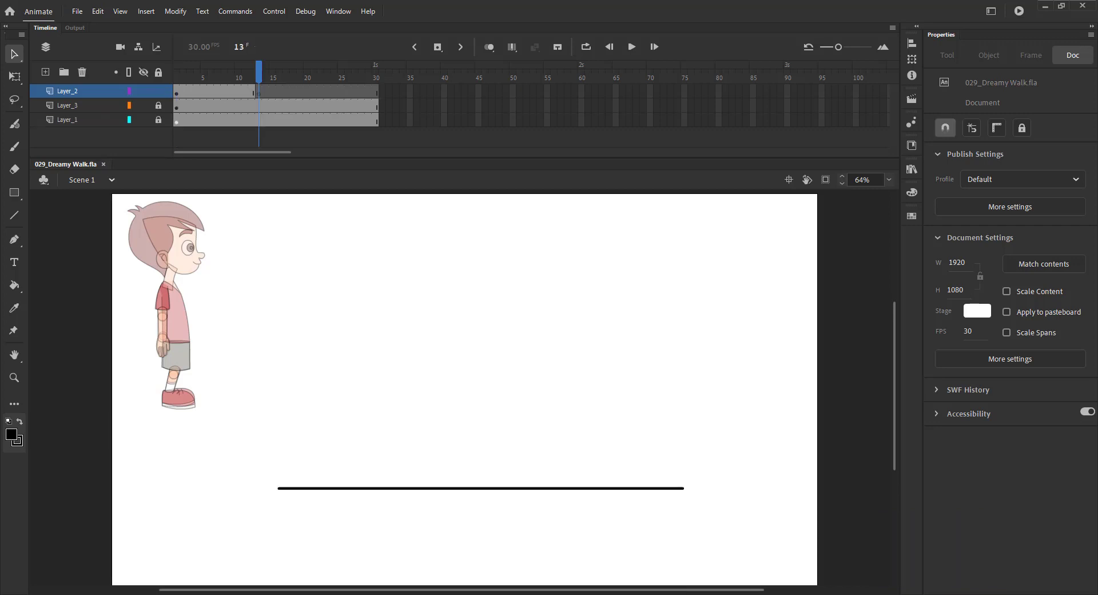
Turn on onion skinning and copy the head from the first pose in place into frame 13 of Layer_2
left_click(489, 47)
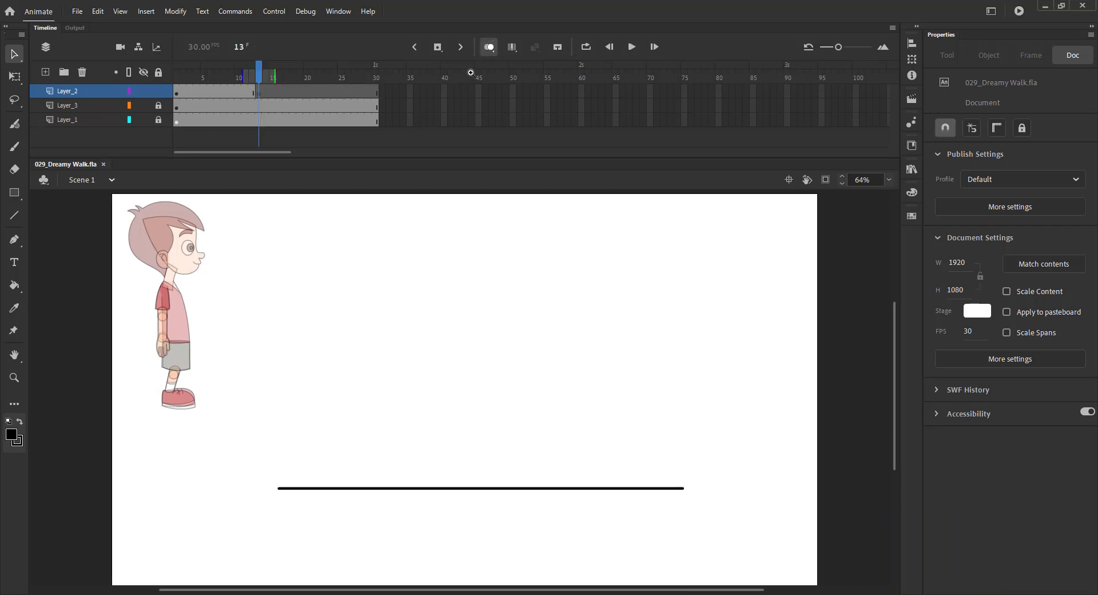
key("z")
left_click_drag(296, 260, 646, 517)
key("v")
left_click(417, 275)
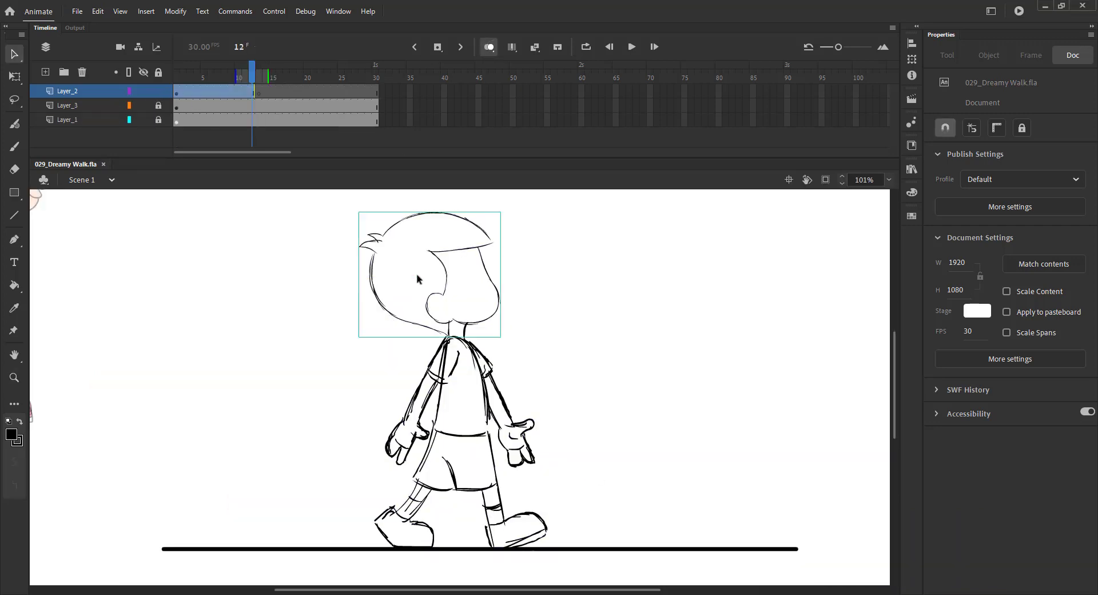
key(".")
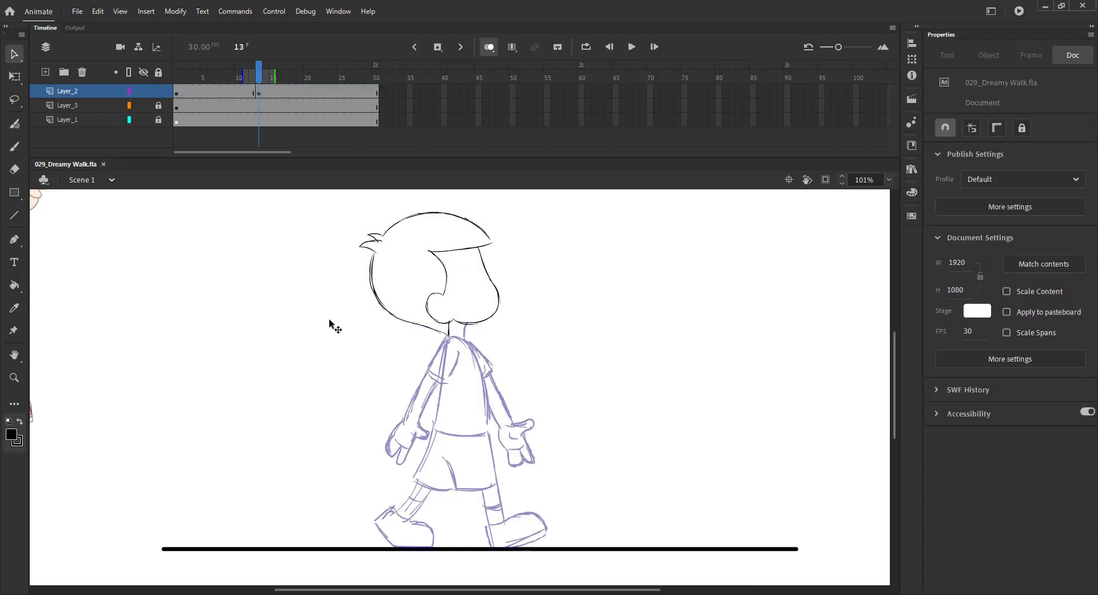
Trace the torso and shorts over the onion skin in frame 13, reversing the crotch fold, and save
key("b")
mouse_move(453, 336)
left_mouse_down()
mouse_move(478, 360)
mouse_move(489, 437)
left_mouse_up()
mouse_move(446, 343)
left_mouse_down()
mouse_move(434, 426)
mouse_move(488, 434)
mouse_move(414, 480)
mouse_move(454, 490)
left_mouse_up()
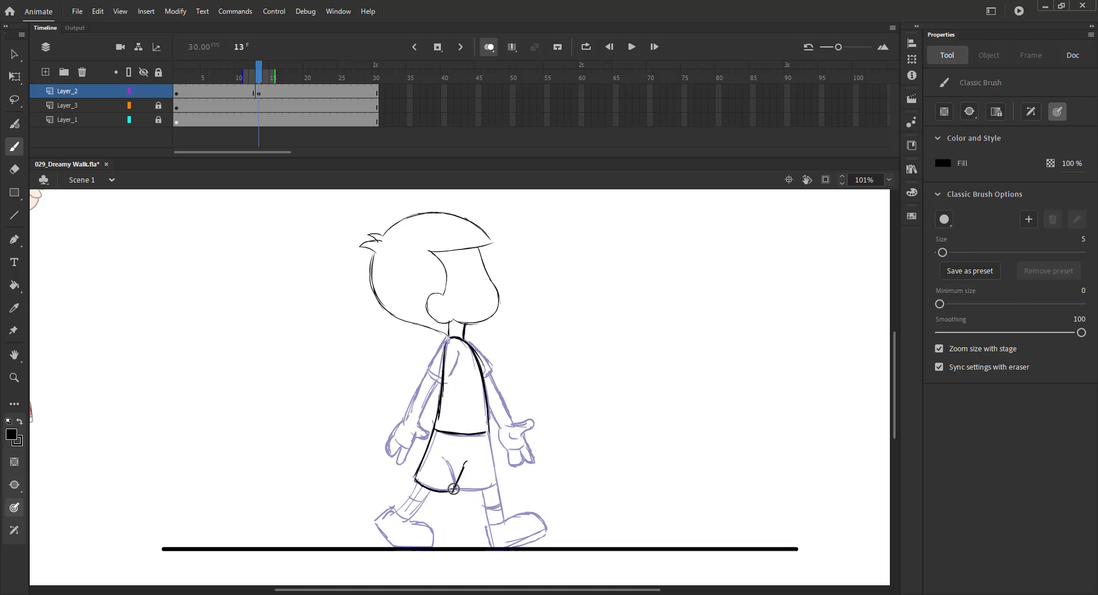
left_click_drag(489, 433, 495, 487)
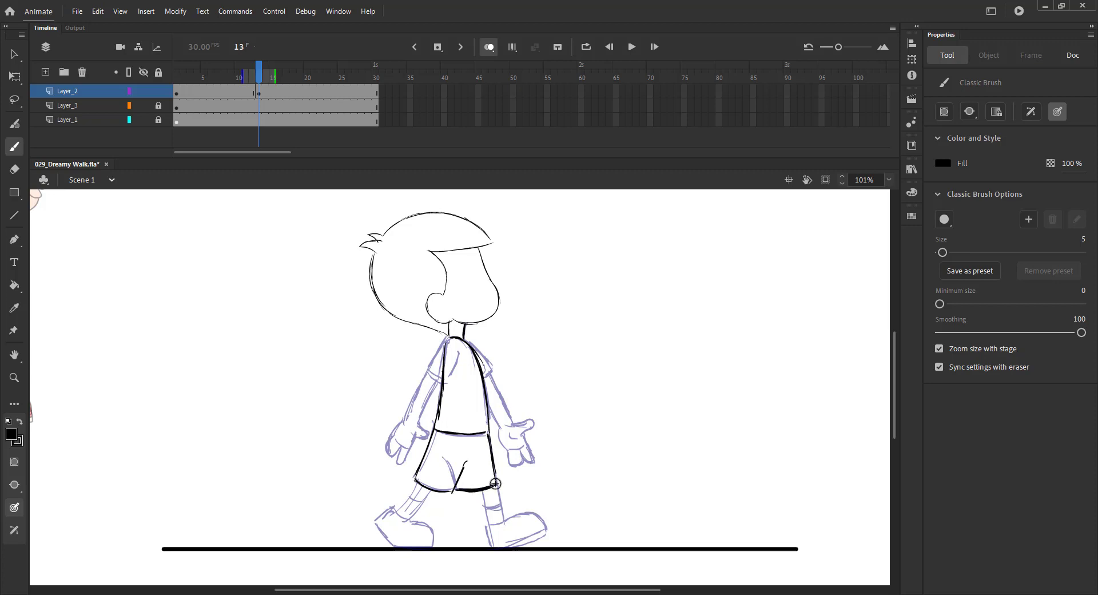
key("ctrl+s")
Draw the front arm in frame 13 with its sleeve, forearm and hand, following the onion skin
mouse_move(466, 341)
left_mouse_down()
mouse_move(490, 368)
mouse_move(468, 378)
mouse_move(489, 370)
mouse_move(503, 428)
left_mouse_up()
key("ctrl+z")
key("ctrl+z")
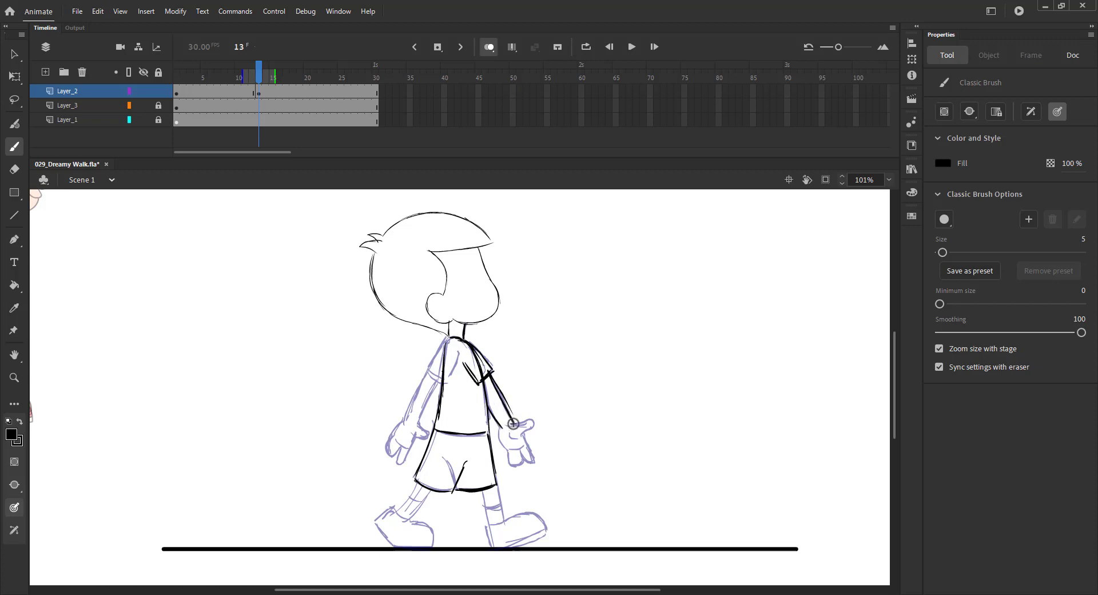
left_click_drag(525, 430, 520, 434)
mouse_move(522, 435)
left_mouse_down()
mouse_move(534, 461)
mouse_move(506, 447)
left_mouse_up()
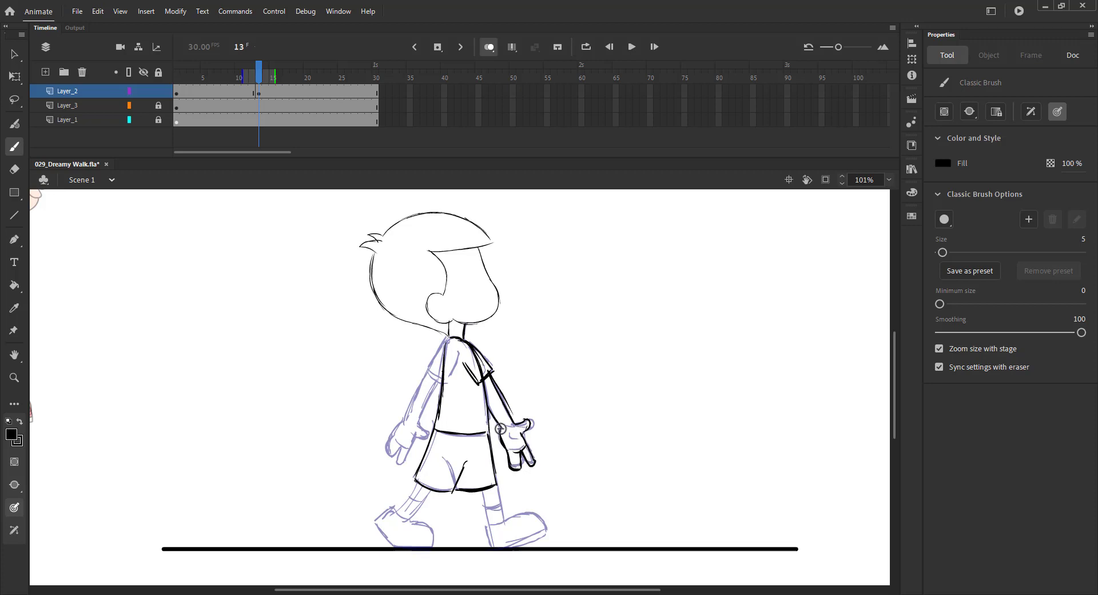
left_click(489, 47)
left_click(489, 47)
left_click_drag(505, 463, 523, 458)
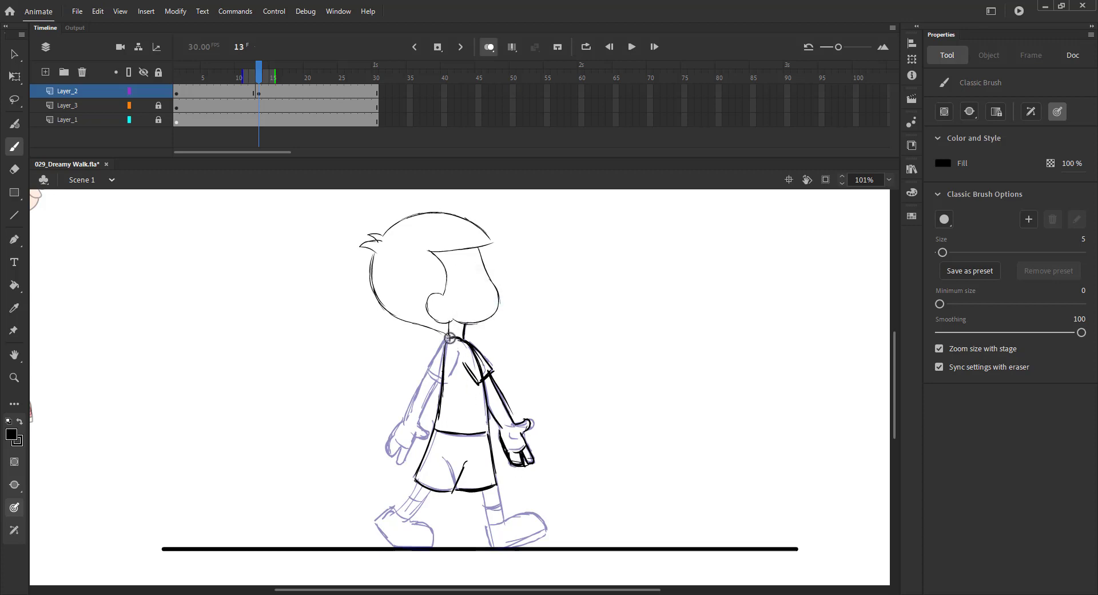
Trace the rear arm in frame 13 with its sleeve, forearm, hand and fingers
left_click_drag(445, 343, 432, 369)
mouse_move(432, 371)
left_mouse_down()
mouse_move(445, 379)
mouse_move(420, 399)
left_mouse_up()
left_click_drag(429, 372, 441, 379)
mouse_move(427, 370)
left_mouse_down()
mouse_move(408, 416)
mouse_move(424, 407)
mouse_move(417, 422)
left_mouse_up()
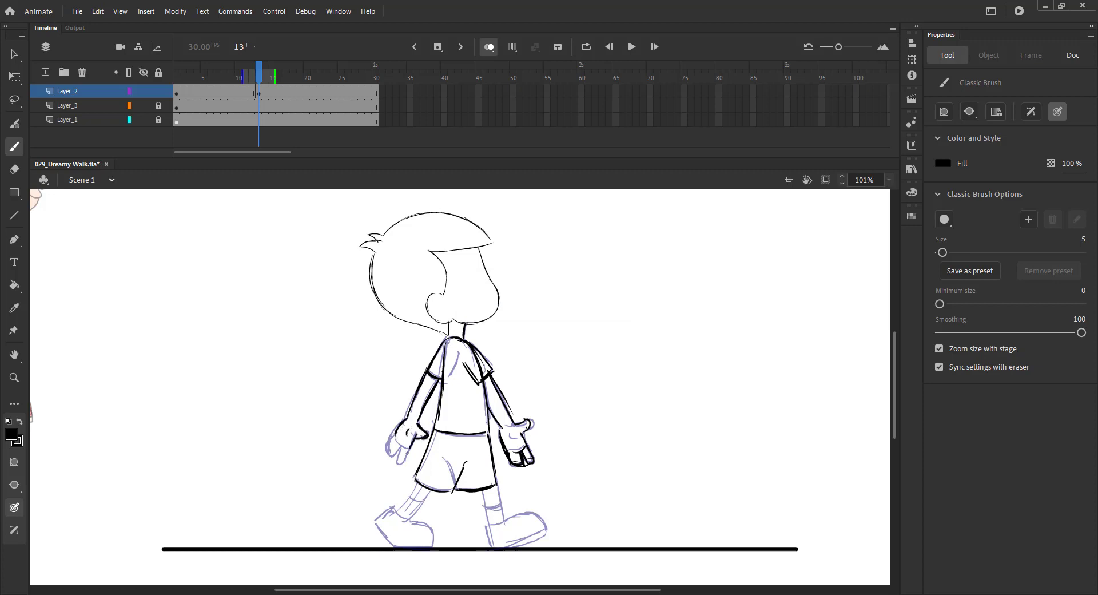
left_click_drag(415, 426, 411, 438)
Trace both legs and shoes over the onion skin in frame 13 and save the file
mouse_move(495, 483)
left_mouse_down()
mouse_move(500, 521)
mouse_move(482, 492)
mouse_move(487, 524)
mouse_move(500, 505)
mouse_move(492, 542)
mouse_move(523, 513)
mouse_move(546, 529)
mouse_move(507, 547)
left_mouse_up()
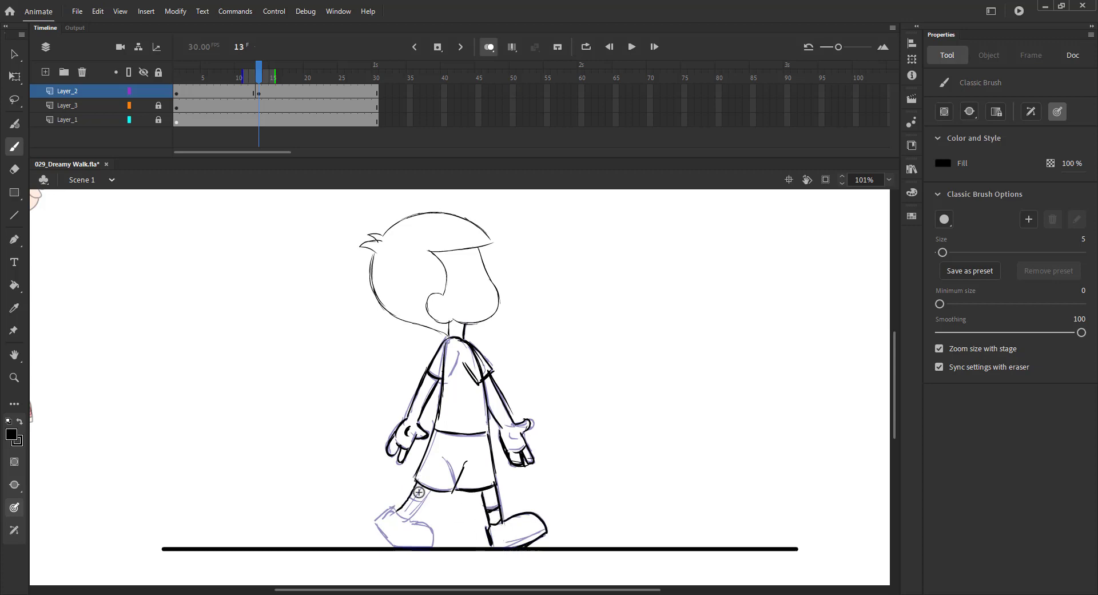
mouse_move(409, 501)
left_mouse_down()
mouse_move(416, 507)
mouse_move(379, 522)
mouse_move(391, 543)
left_mouse_up()
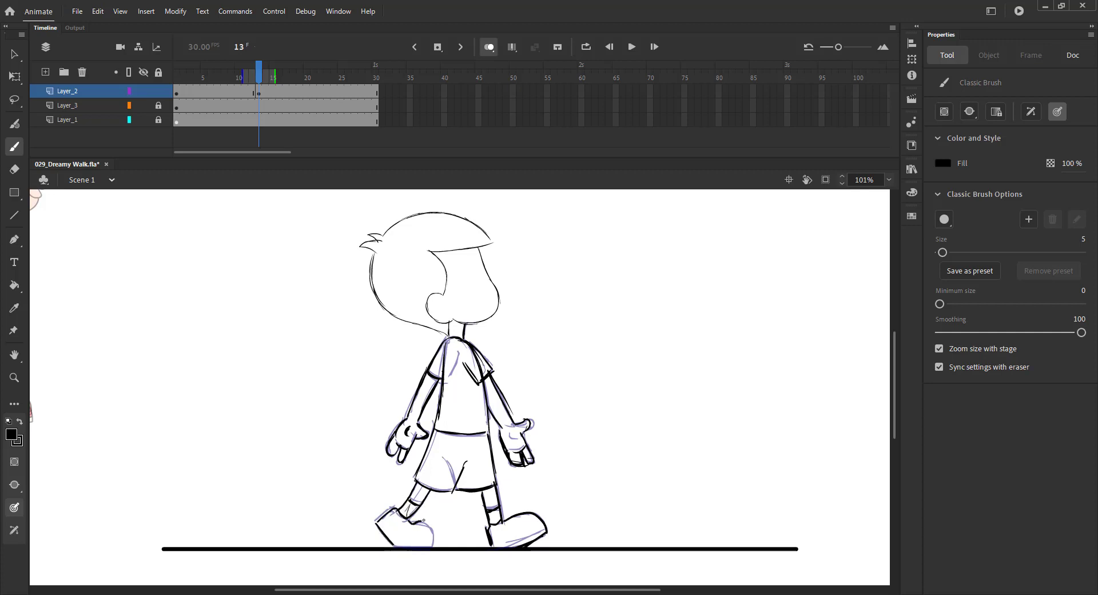
key("ctrl+s")
key("ctrl+2")
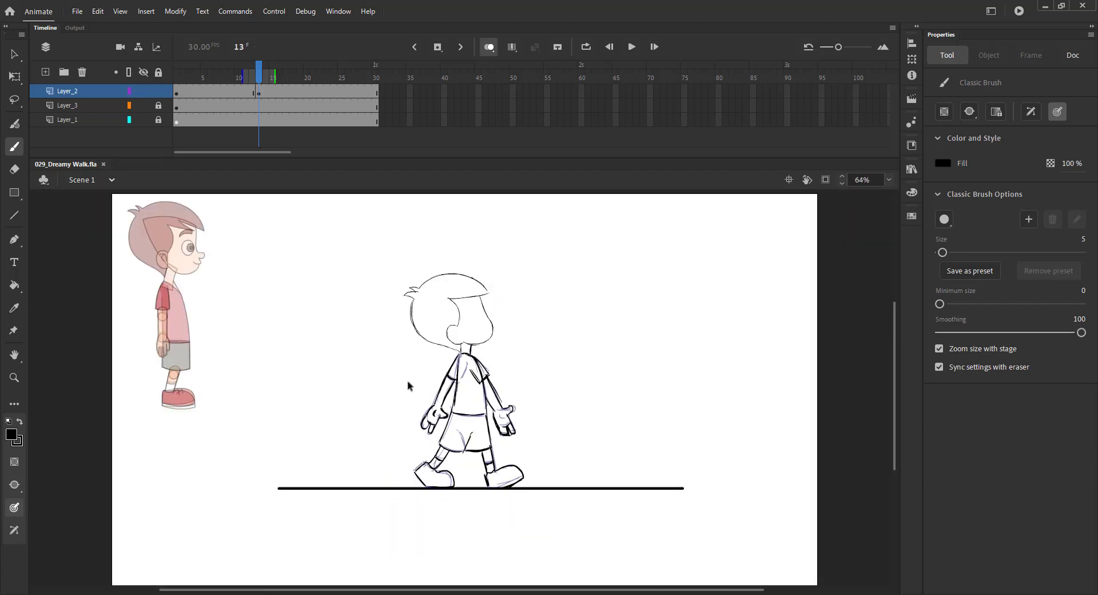
Scrub between the two poses, insert a blank keyframe at frame 4 of Layer_2, and save the file
key("v")
mouse_move(272, 68)
left_mouse_down()
mouse_move(246, 72)
mouse_move(267, 78)
left_mouse_up()
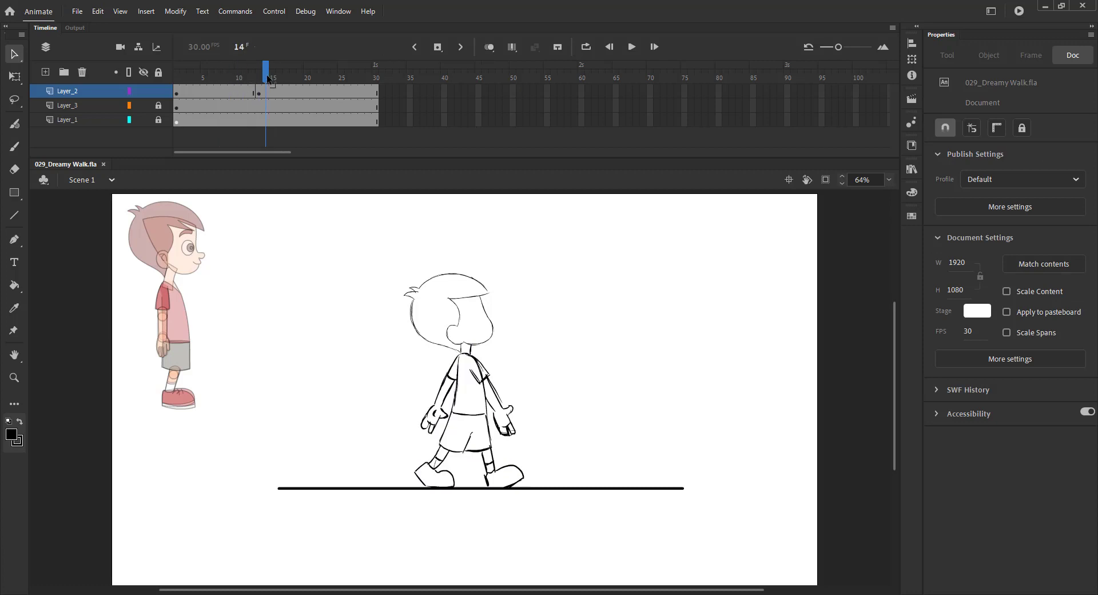
key("b")
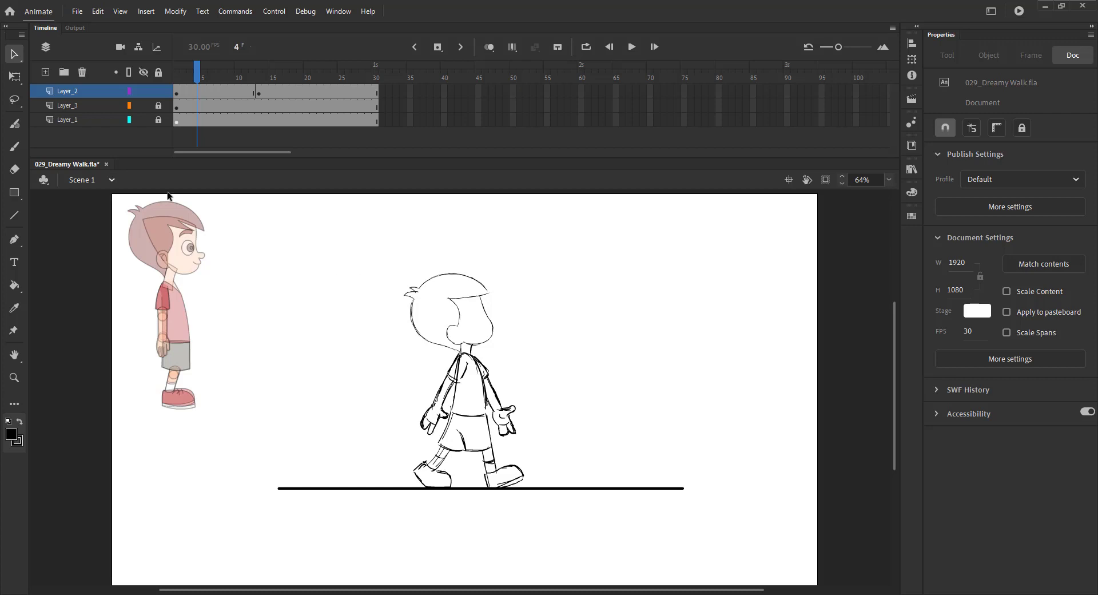
left_click(200, 96)
key("F7")
key("ctrl+s")
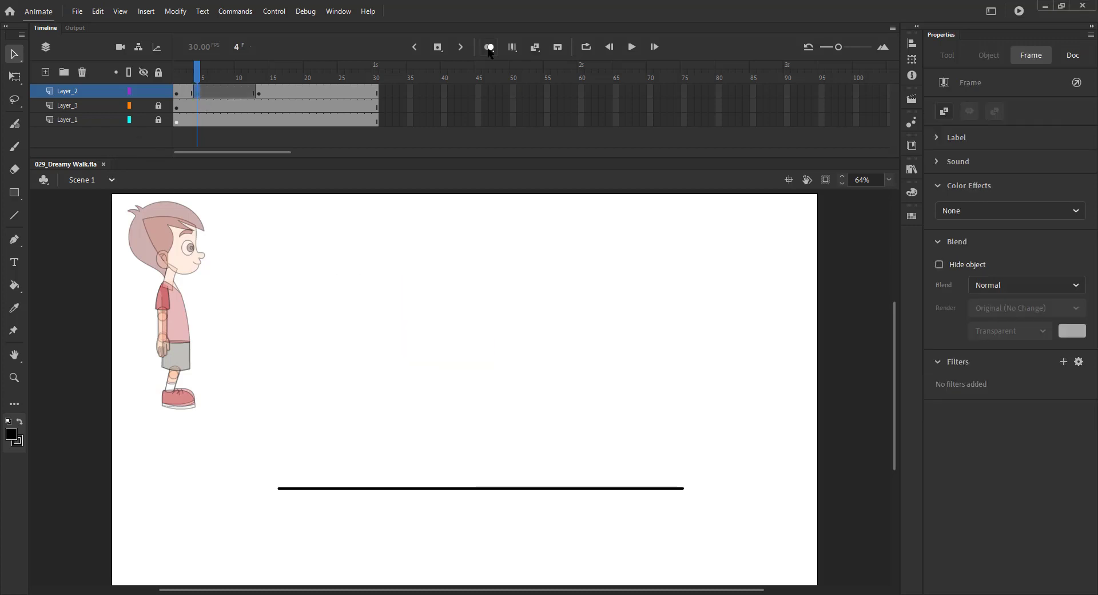
Turn on onion skinning, copy the head from the first pose, paste it in place in frame 4, and save
left_click(489, 48)
key("z")
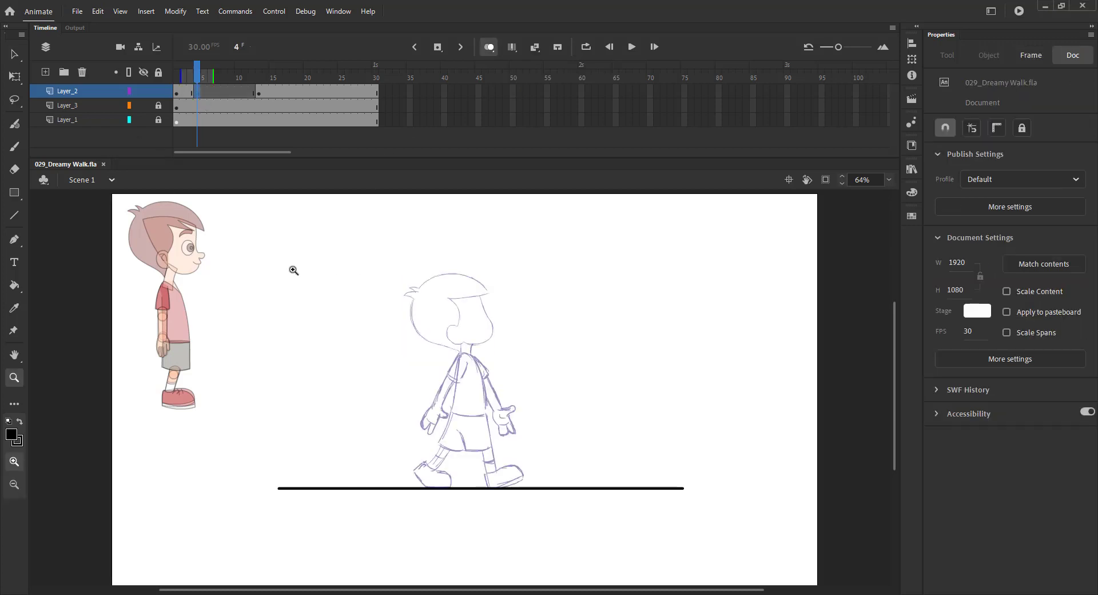
left_click_drag(293, 270, 663, 516)
key("b")
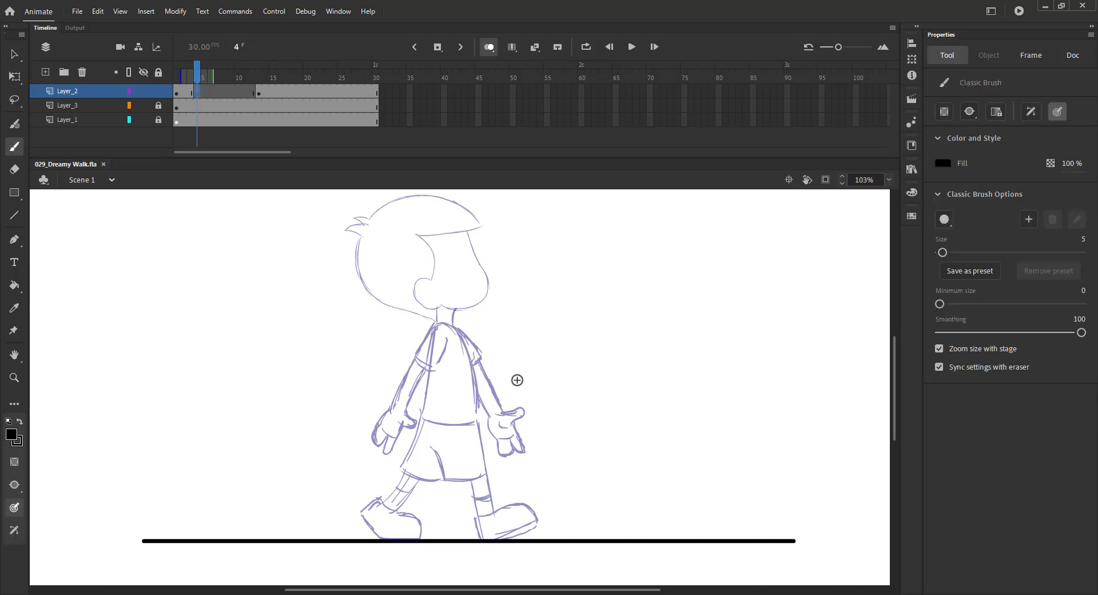
key("v")
left_click(431, 277)
key("ctrl+c")
key(".")
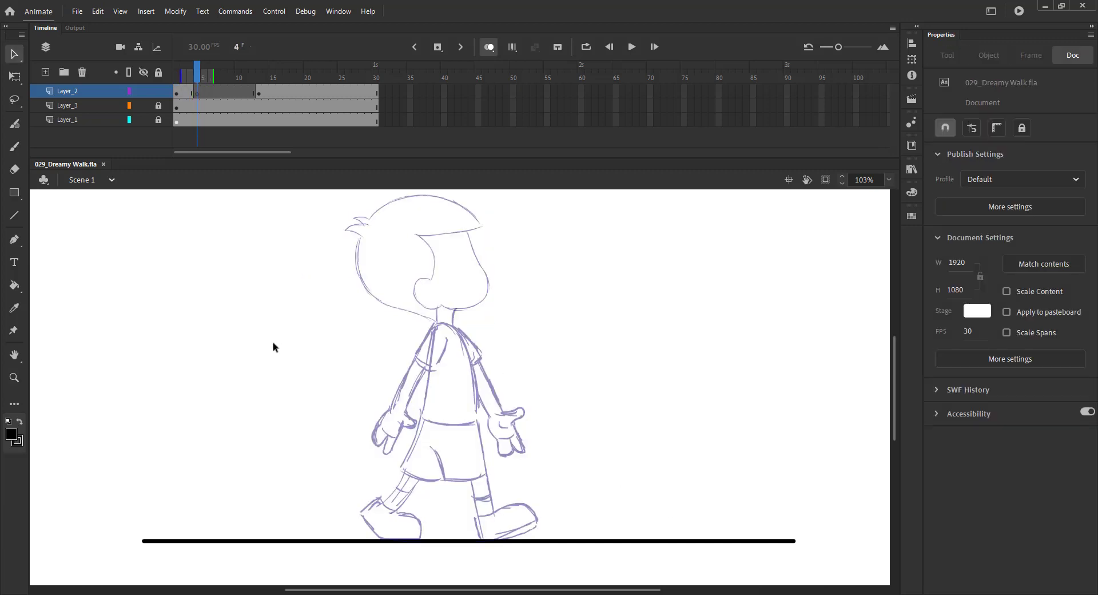
key("ctrl+shift+v")
key("ctrl+s")
key("b")
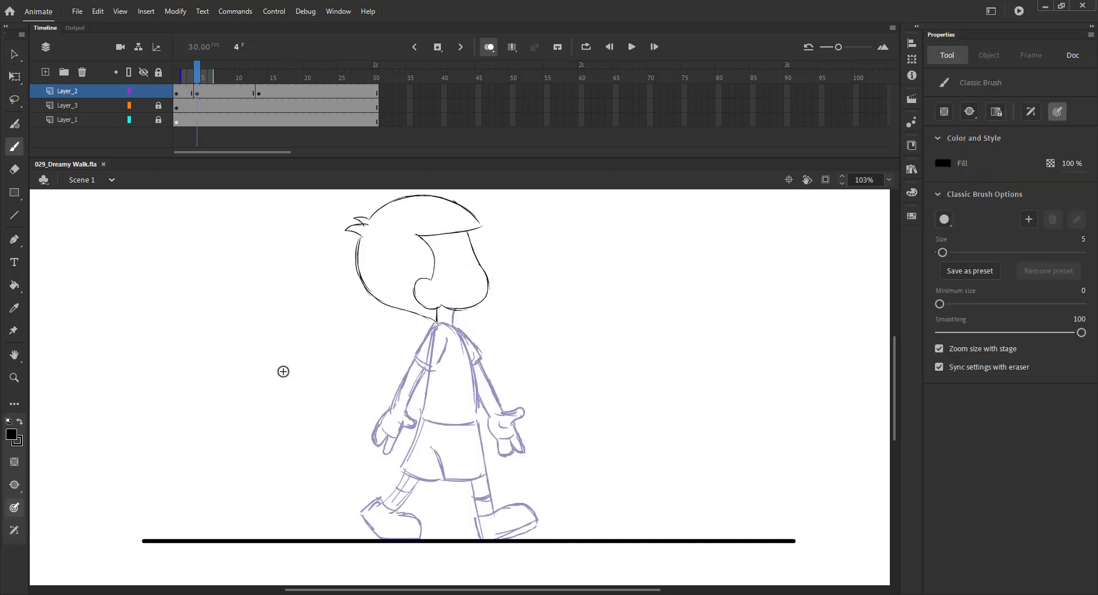
Nudge the pasted head in frame 4 slightly down from its onion-skinned position
key("v")
left_click(356, 297)
key("Down")
key("Down")
key("Down")
key("Down")
key("Down")
key("Down")
key("Down")
key("Down")
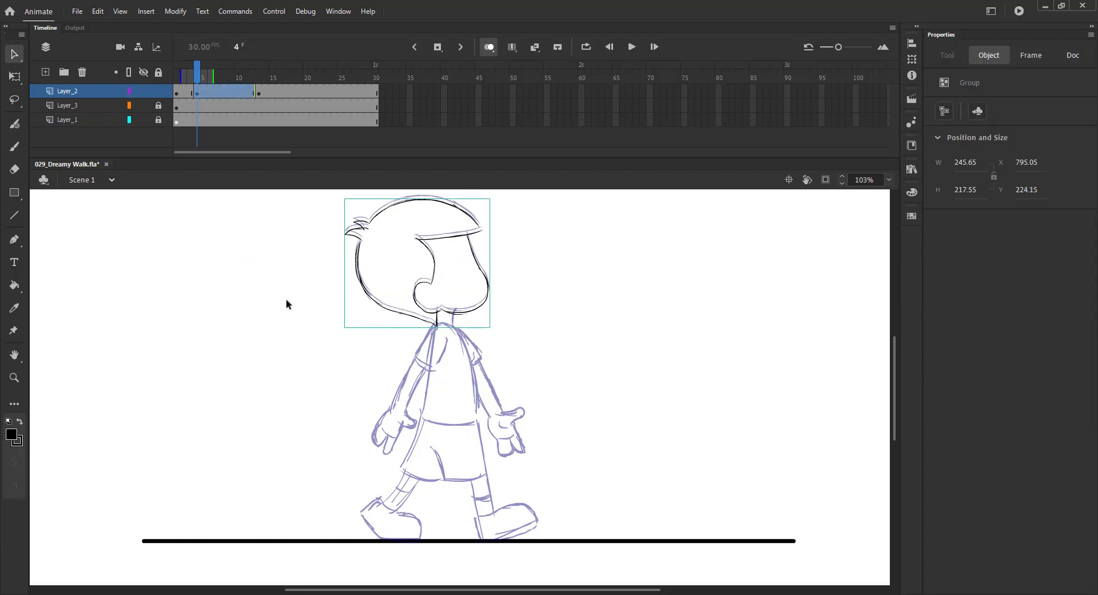
left_click(298, 322)
Draw the neck and shirt outline in frame 4 with the Classic Brush, following the onion-skinned pose
mouse_move(285, 290)
left_mouse_down()
mouse_move(404, 300)
mouse_move(453, 336)
left_mouse_up()
key("b")
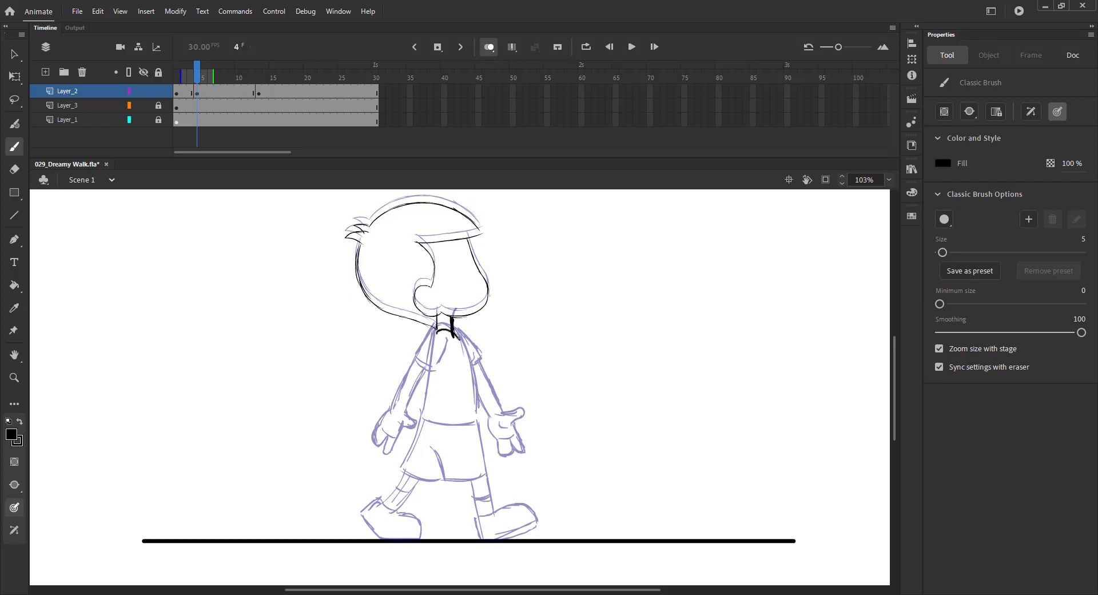
key(".")
left_click_drag(471, 381, 476, 420)
key(".")
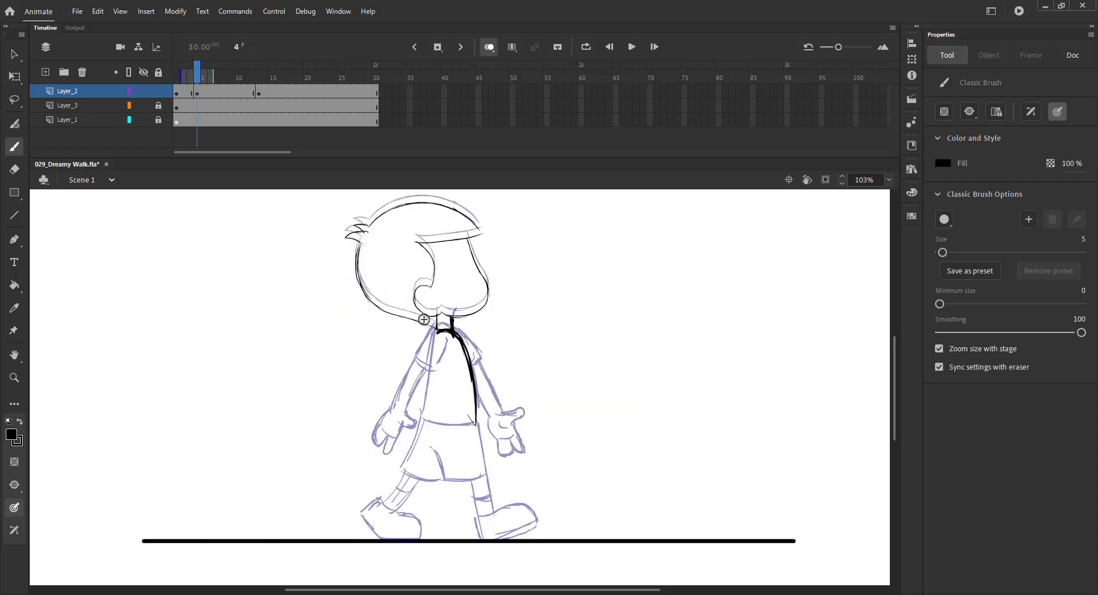
key(".")
key(".")
mouse_move(440, 330)
left_mouse_down()
mouse_move(426, 428)
mouse_move(474, 430)
mouse_move(489, 510)
left_mouse_up()
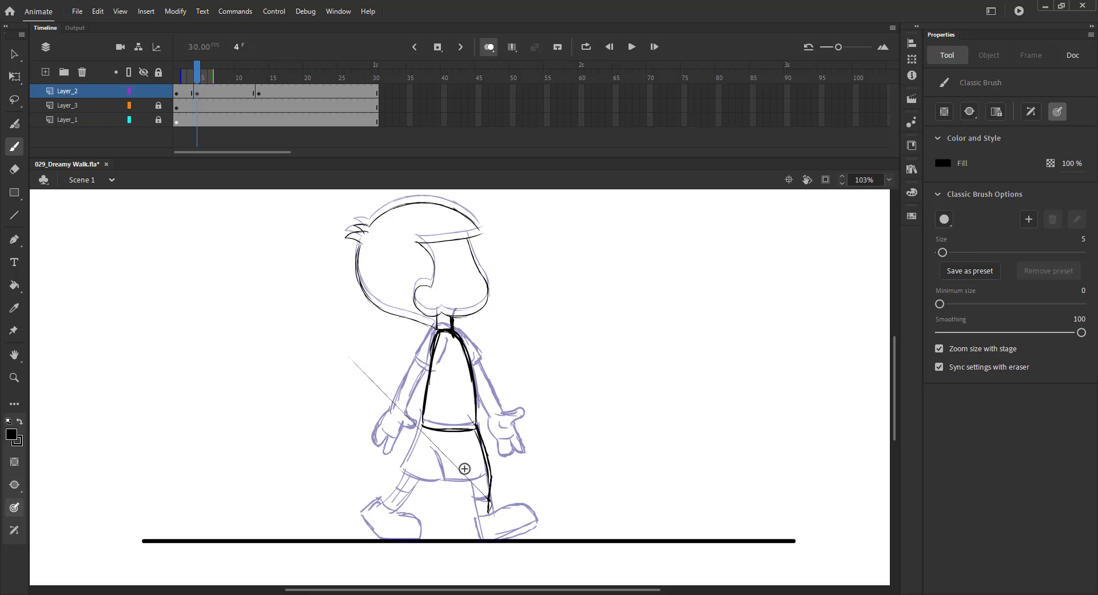
Draw the shorts, the front leg and its flat shoe in frame 4, comparing with the previous pose
key("comma")
key("period")
mouse_move(422, 426)
left_mouse_down()
mouse_move(402, 470)
mouse_move(446, 487)
mouse_move(490, 482)
mouse_move(481, 513)
mouse_move(522, 524)
left_mouse_up()
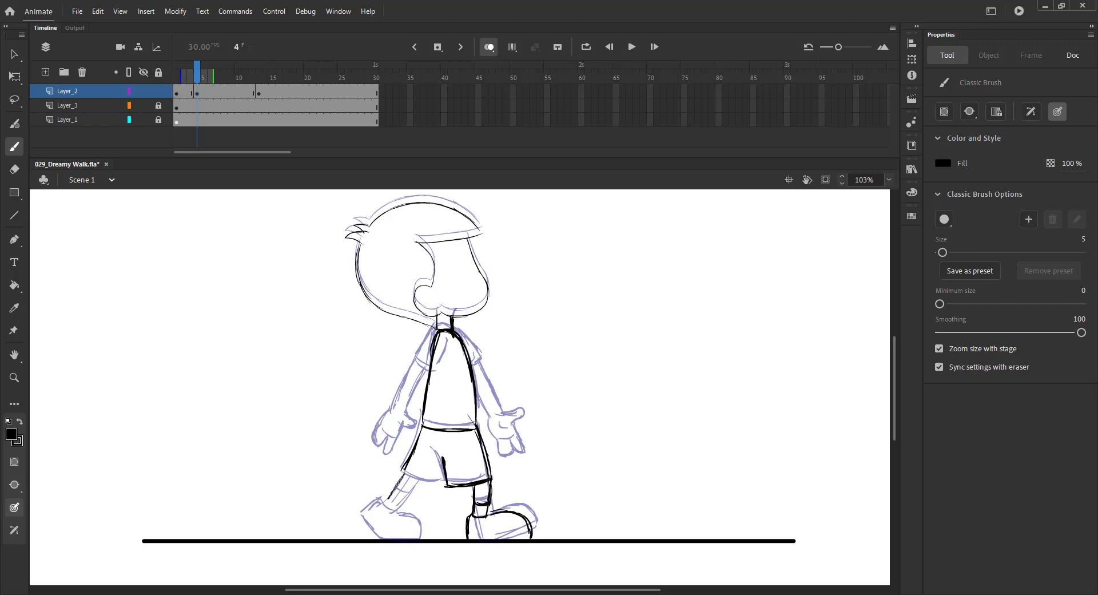
Draw the bent back leg with its sock below the shorts in frame 4 and save the file
left_click_drag(412, 474, 383, 498)
key("ctrl+s")
mouse_move(413, 475)
left_mouse_down()
mouse_move(388, 495)
mouse_move(396, 507)
mouse_move(407, 497)
mouse_move(399, 507)
mouse_move(373, 504)
left_mouse_up()
key("comma")
key("period")
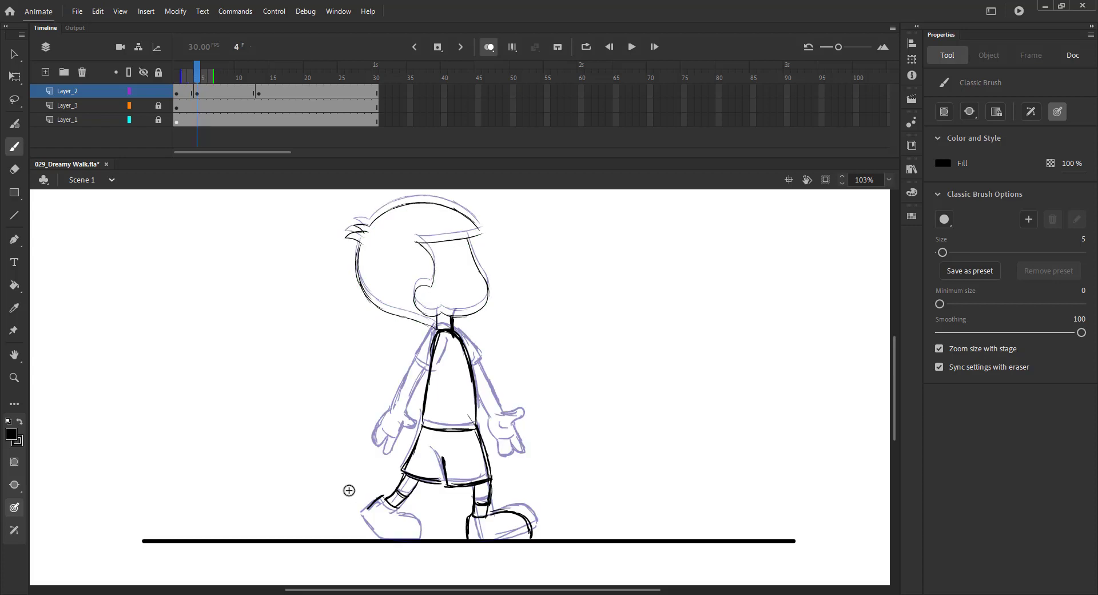
Draw the back shoe in frame 4, redoing the stray stroke, and save the file
mouse_move(395, 507)
left_mouse_down()
mouse_move(419, 514)
mouse_move(421, 538)
left_mouse_up()
key("comma")
key("period")
key("ctrl+z")
left_click_drag(384, 537, 362, 513)
key("ctrl+s")
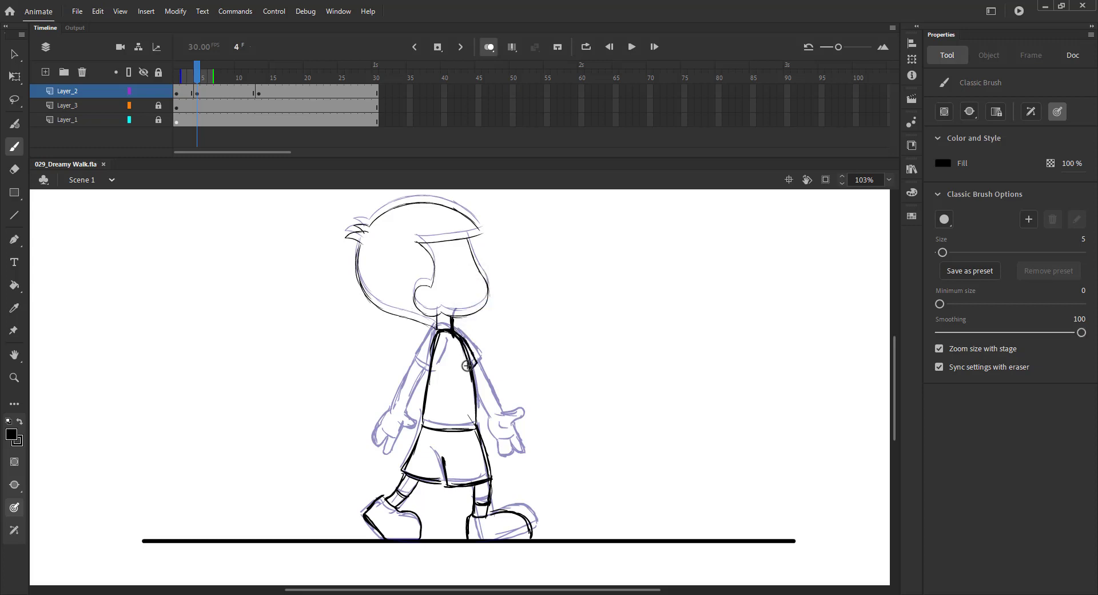
Draw the forward arm with its sleeve and hand in frame 4 and save the file
left_click_drag(455, 331, 504, 425)
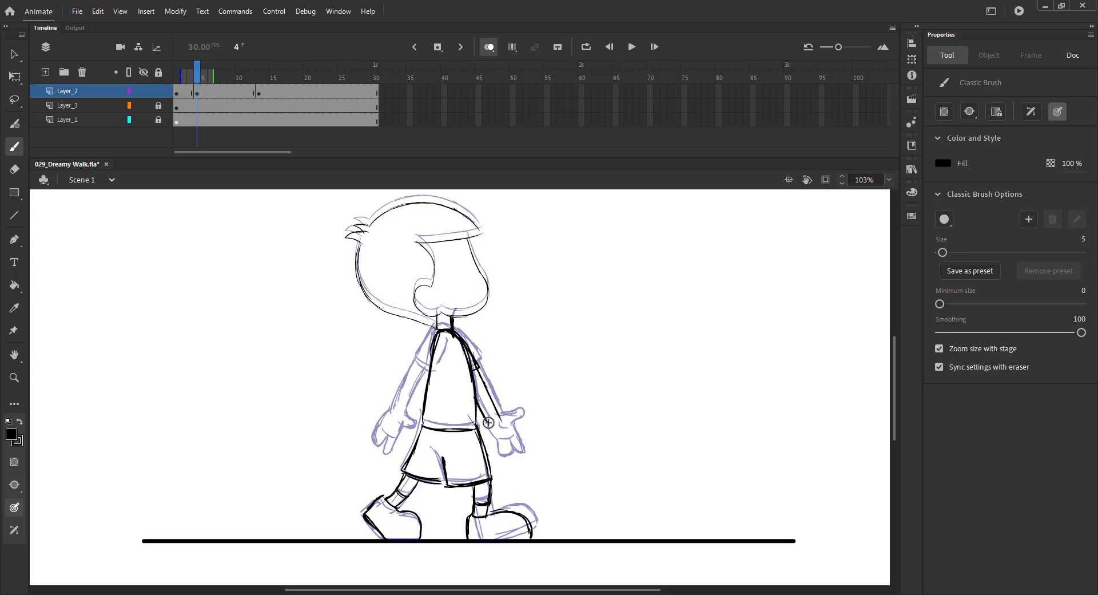
mouse_move(486, 424)
left_mouse_down()
mouse_move(509, 459)
mouse_move(493, 451)
mouse_move(507, 427)
mouse_move(507, 453)
mouse_move(515, 448)
mouse_move(505, 453)
mouse_move(501, 418)
left_mouse_up()
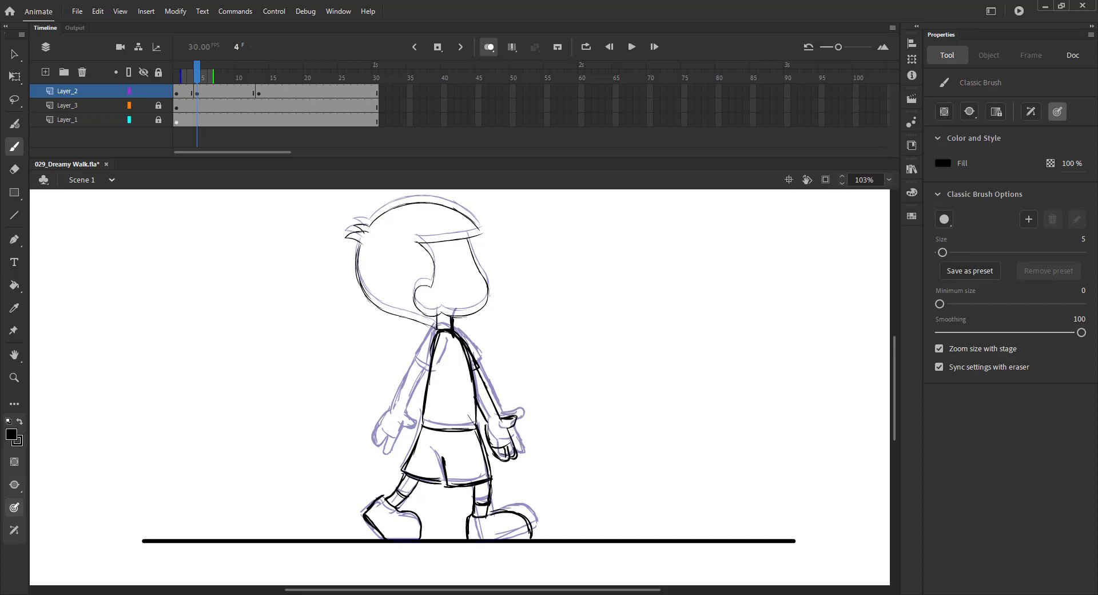
key("ctrl+s")
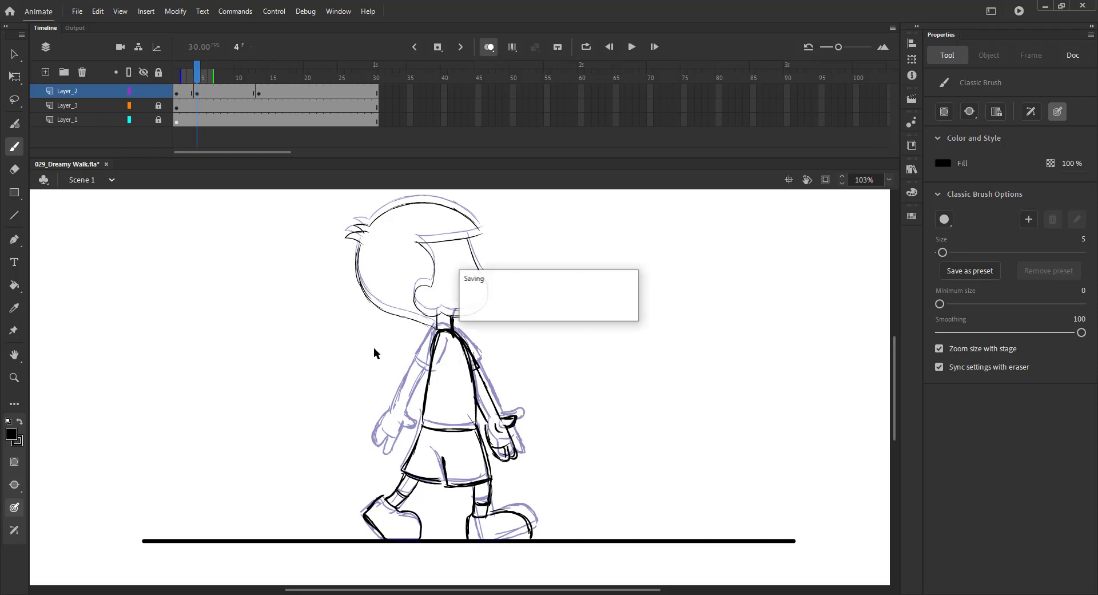
Draw the rear arm with its sleeve and hand in frame 4
mouse_move(431, 331)
left_mouse_down()
mouse_move(436, 372)
mouse_move(408, 412)
left_mouse_up()
mouse_move(431, 374)
left_mouse_down()
mouse_move(414, 424)
mouse_move(402, 419)
left_mouse_up()
mouse_move(389, 460)
left_mouse_down()
mouse_move(396, 429)
mouse_move(406, 454)
left_mouse_up()
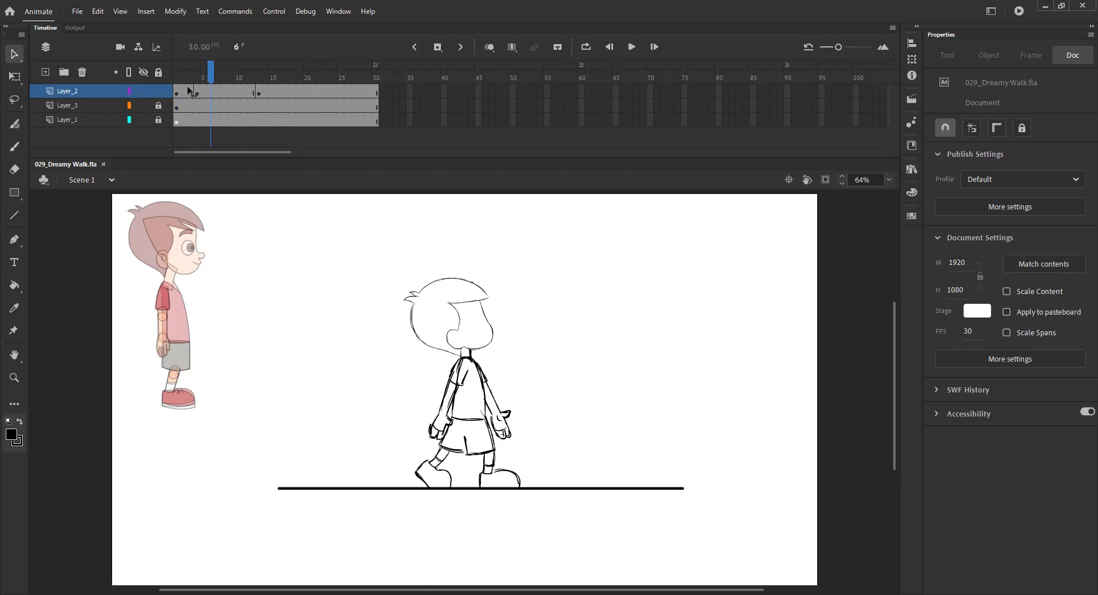
Insert a blank keyframe at frame 16 of Layer_2 and duplicate the frame 4 pose at frame 14 as reference
left_click_drag(194, 81, 287, 87)
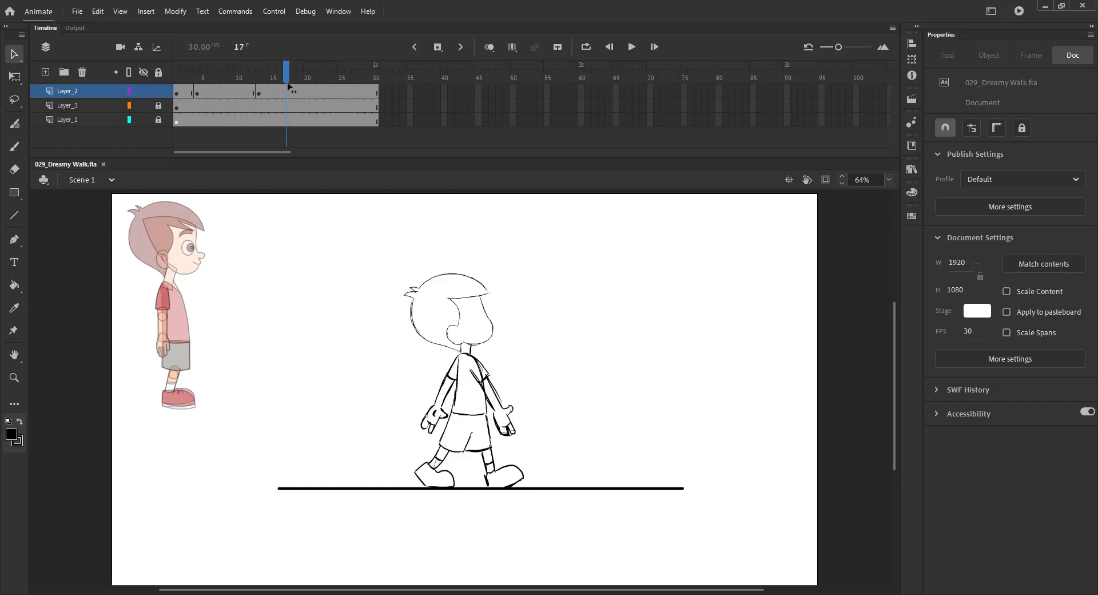
key("F7")
left_click(209, 91)
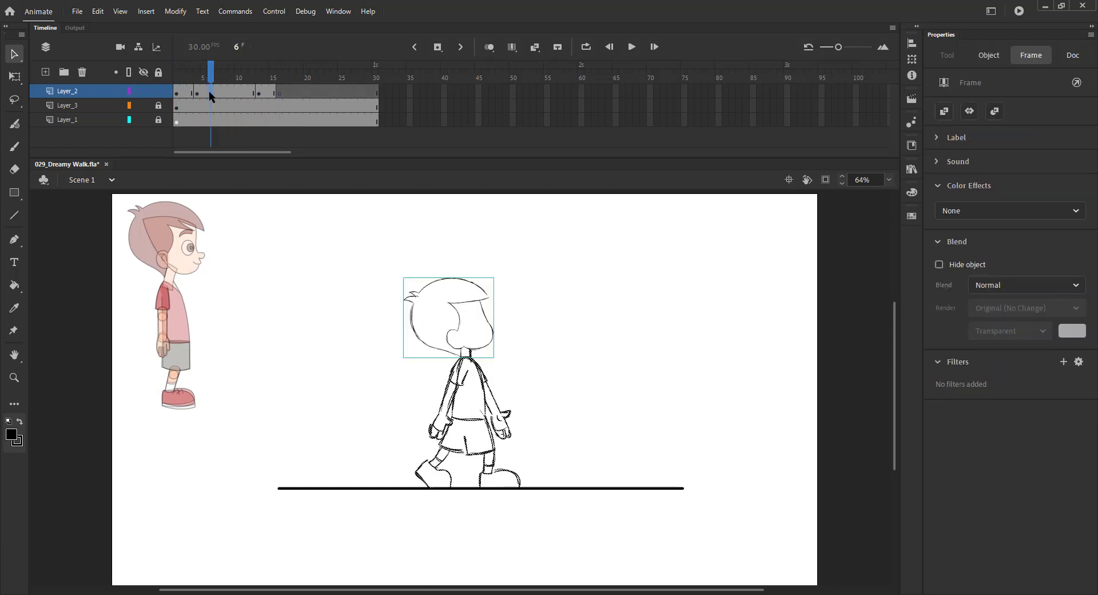
left_click(272, 84)
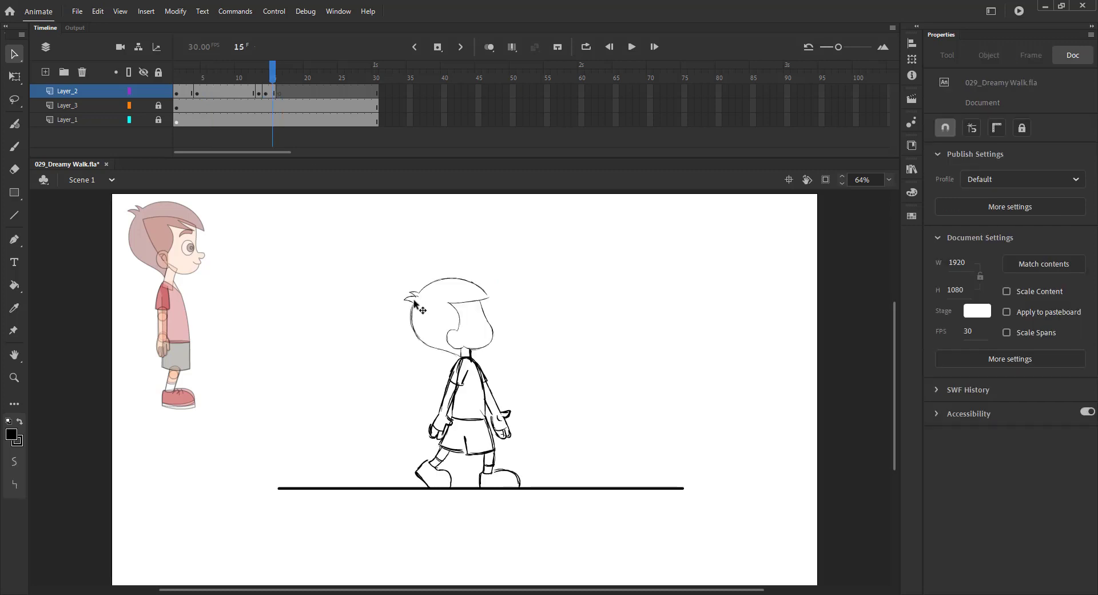
Copy the head from the duplicated pose and paste it in place in frame 16
left_click_drag(376, 289, 440, 319)
key("ctrl+c")
key(".")
key("ctrl+shift+v")
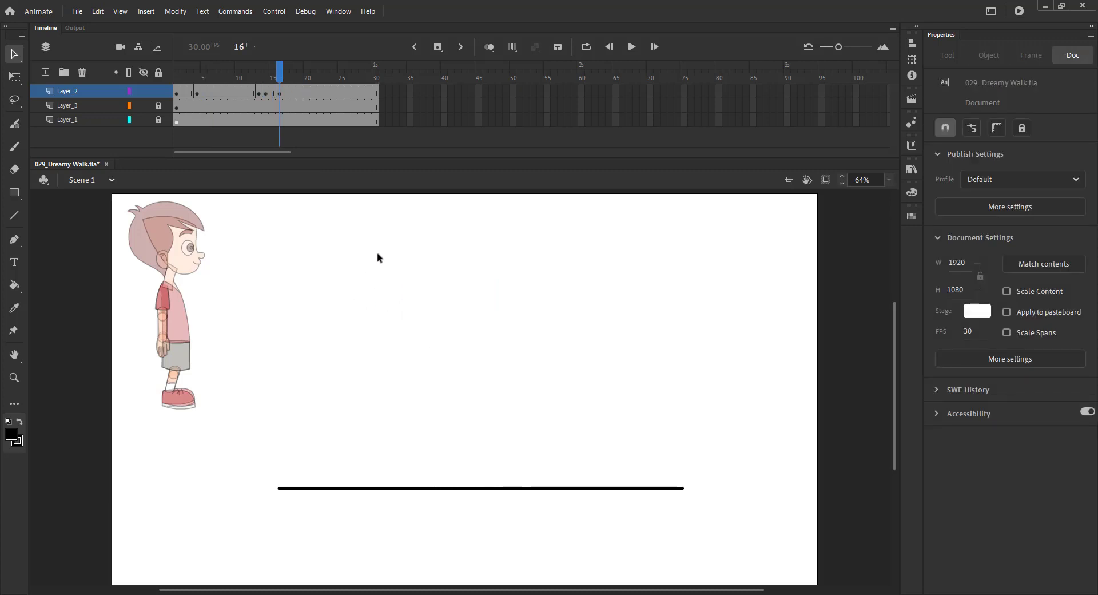
Turn on onion skinning and draw the neck and shirt in frame 16, redoing the shirt's front line
key("alt+shift+o")
key("z")
left_click(449, 406)
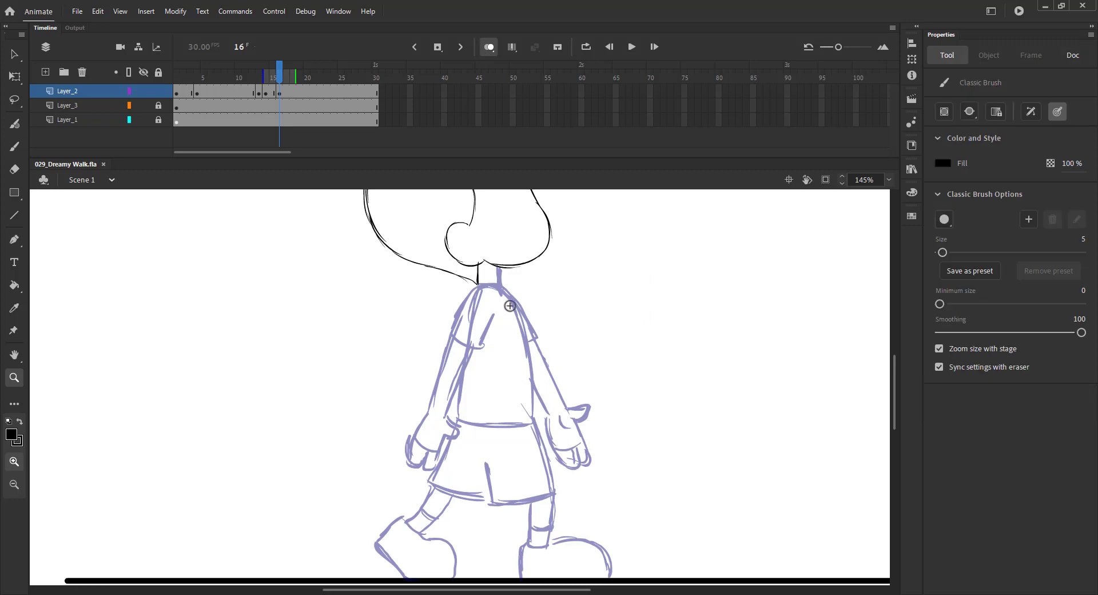
key("b")
mouse_move(496, 264)
left_mouse_down()
mouse_move(532, 338)
mouse_move(541, 388)
left_mouse_up()
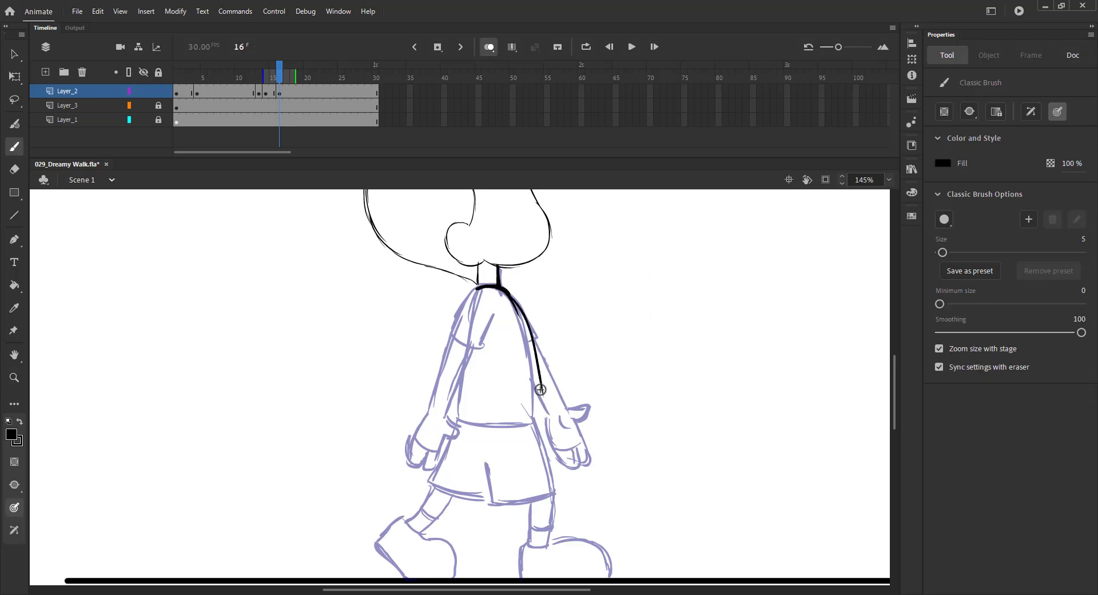
key("ctrl+z")
mouse_move(499, 289)
left_mouse_down()
mouse_move(533, 420)
mouse_move(460, 394)
mouse_move(455, 412)
mouse_move(540, 422)
left_mouse_up()
scroll(568, 347, "down", 3)
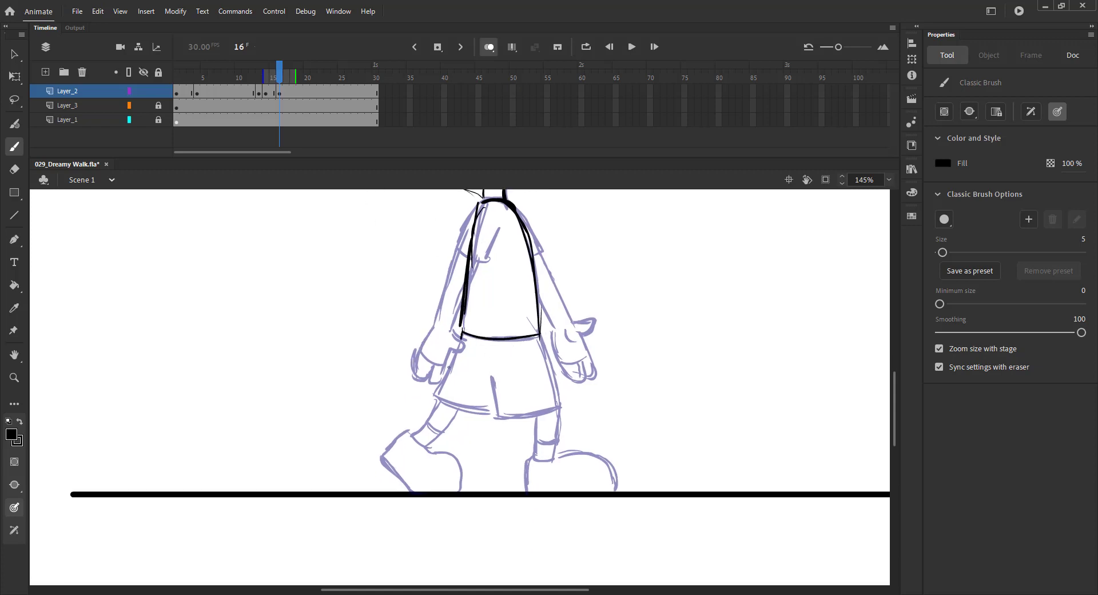
Draw the shorts and begin the back leg in frame 16, undoing the last leg stroke
left_click_drag(460, 333, 433, 394)
left_click_drag(513, 376, 493, 415)
left_click_drag(434, 394, 491, 416)
mouse_move(540, 337)
left_mouse_down()
mouse_move(554, 392)
mouse_move(527, 412)
mouse_move(411, 440)
left_mouse_up()
left_click_drag(453, 408, 421, 444)
key("ctrl+z")
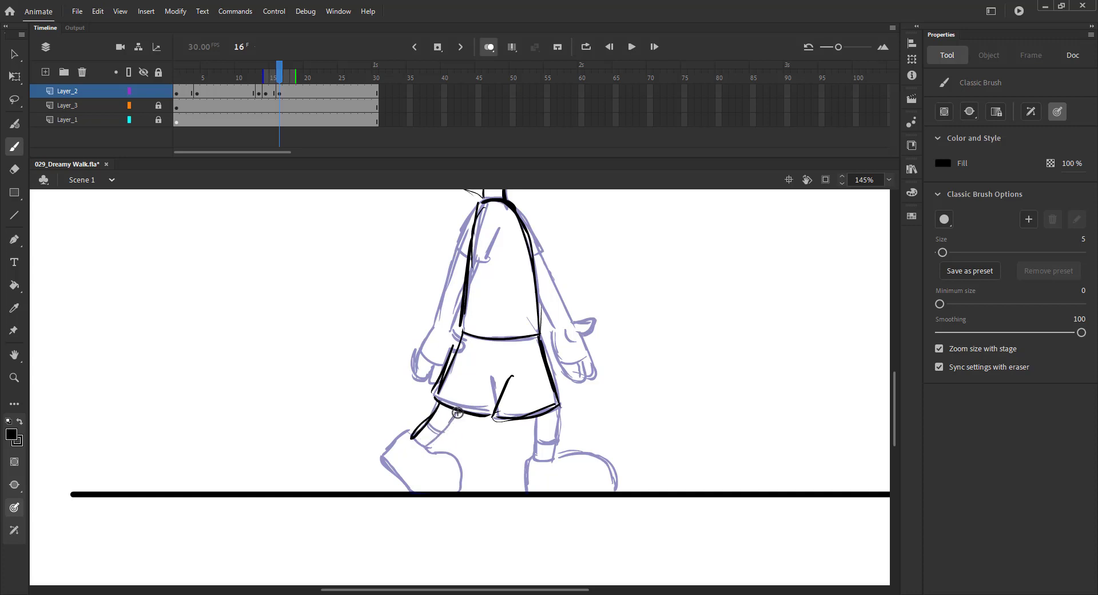
Draw both lower legs with socks and shoes in frame 16 and save the file
mouse_move(458, 411)
left_mouse_down()
mouse_move(424, 449)
mouse_move(439, 434)
mouse_move(381, 458)
mouse_move(408, 491)
left_mouse_up()
key("ctrl+s")
mouse_move(423, 447)
left_mouse_down()
mouse_move(457, 460)
mouse_move(447, 490)
left_mouse_up()
mouse_move(559, 405)
left_mouse_down()
mouse_move(552, 462)
mouse_move(532, 460)
left_mouse_up()
mouse_move(536, 443)
left_mouse_down()
mouse_move(591, 452)
mouse_move(610, 490)
left_mouse_up()
left_click_drag(570, 336, 595, 411)
key("ctrl+s")
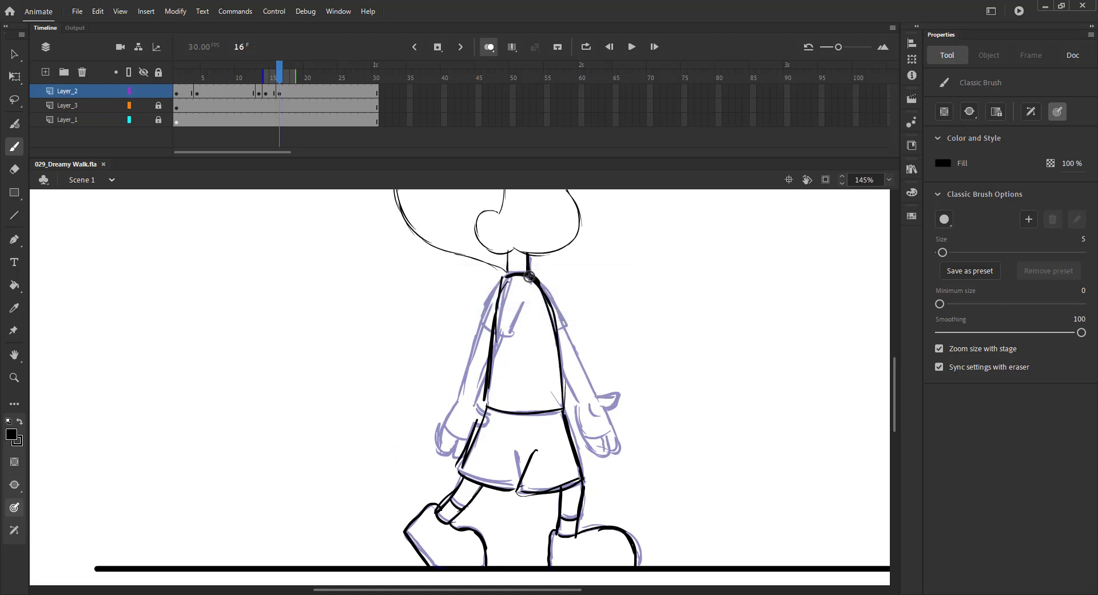
Draw both arms with sleeves and hands in frame 16 and save the file
left_click_drag(564, 322, 565, 326)
mouse_move(564, 327)
left_mouse_down()
mouse_move(538, 333)
mouse_move(553, 333)
mouse_move(560, 315)
mouse_move(596, 395)
mouse_move(572, 387)
mouse_move(597, 439)
mouse_move(598, 394)
mouse_move(613, 396)
mouse_move(590, 435)
left_mouse_up()
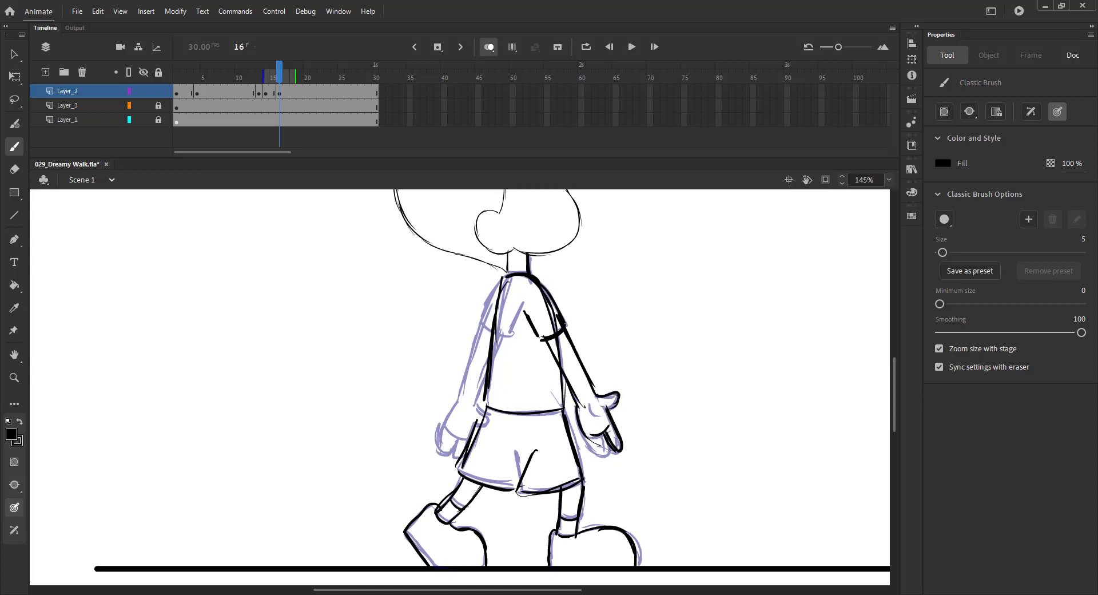
left_click_drag(504, 278, 479, 323)
mouse_move(479, 324)
left_mouse_down()
mouse_move(495, 333)
mouse_move(460, 399)
mouse_move(473, 400)
mouse_move(441, 435)
mouse_move(460, 425)
left_mouse_up()
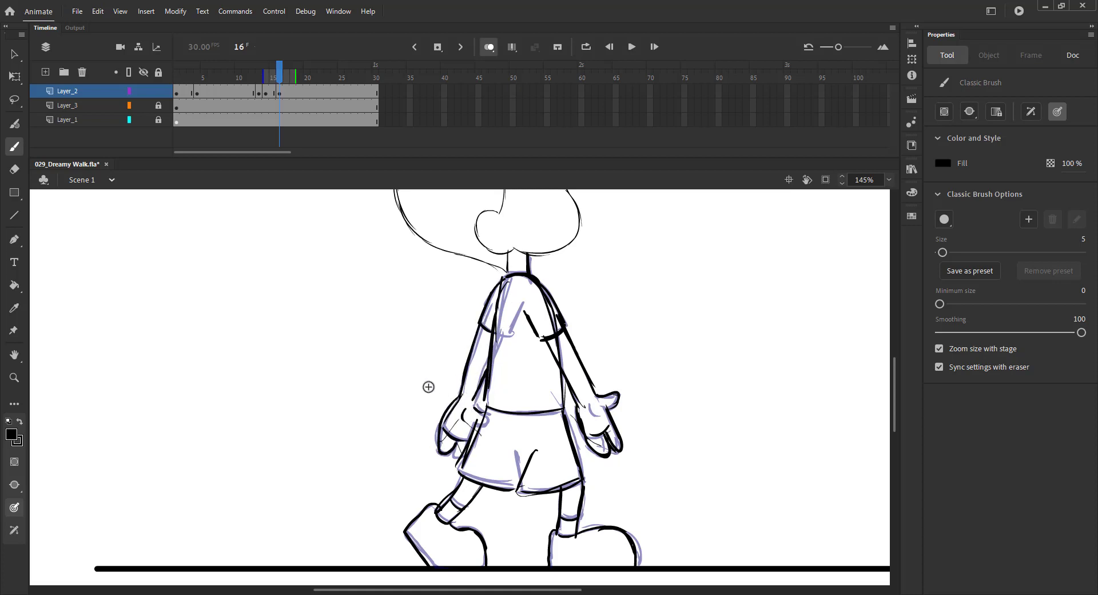
key("ctrl+2")
key("ctrl+s")
Turn off onion skinning, clear the duplicate keyframe at frame 14 of Layer_2, and save the file
key("v")
left_click(489, 47)
left_click(260, 93)
left_click(265, 92)
key("shift+F6")
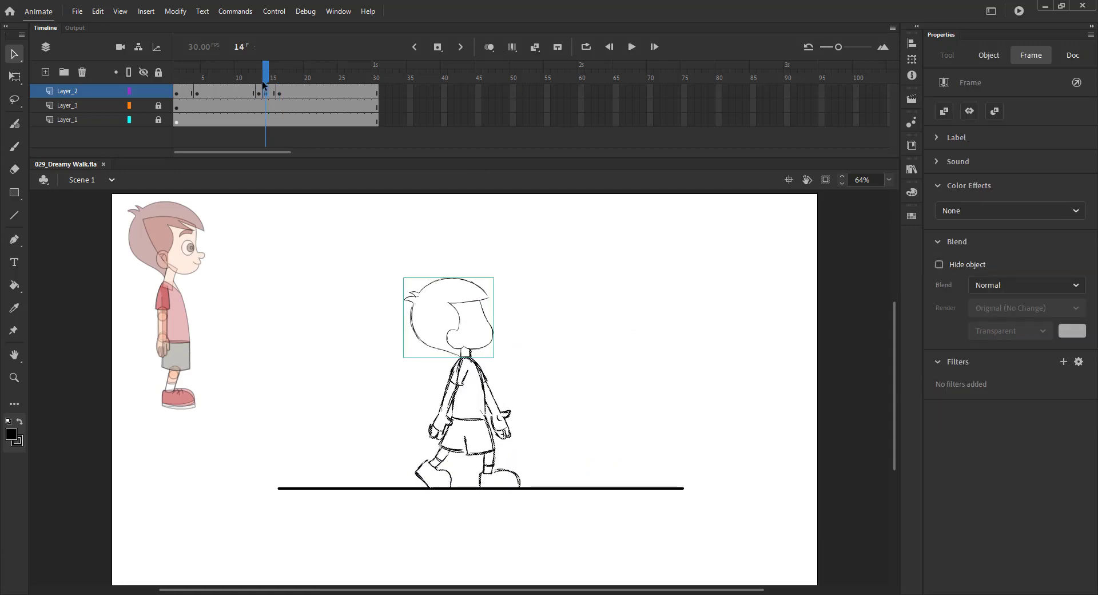
left_click_drag(265, 74, 174, 86)
left_click(325, 289)
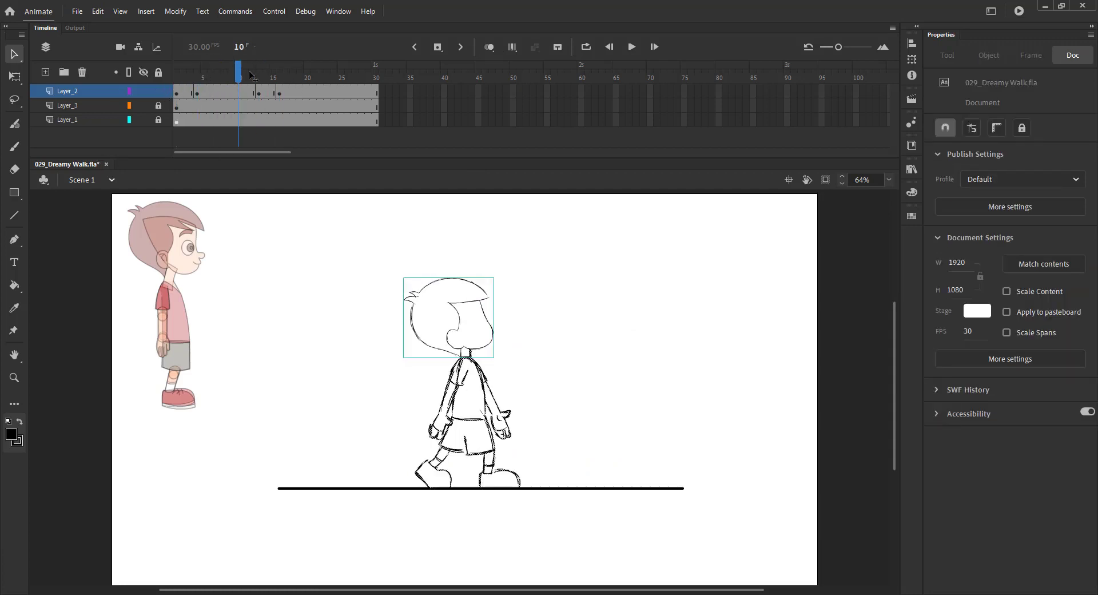
key("ctrl+s")
Step through the first poses, insert a blank keyframe at frame 7 of Layer_2, save, and turn on onion skinning
key("period")
key("period")
key("period")
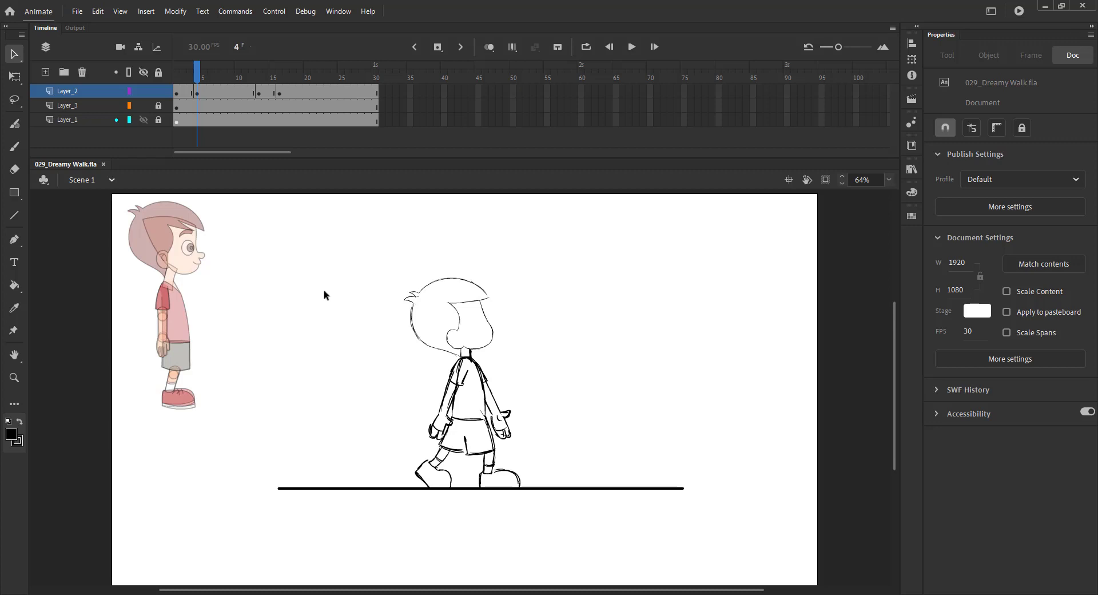
key("shift+comma")
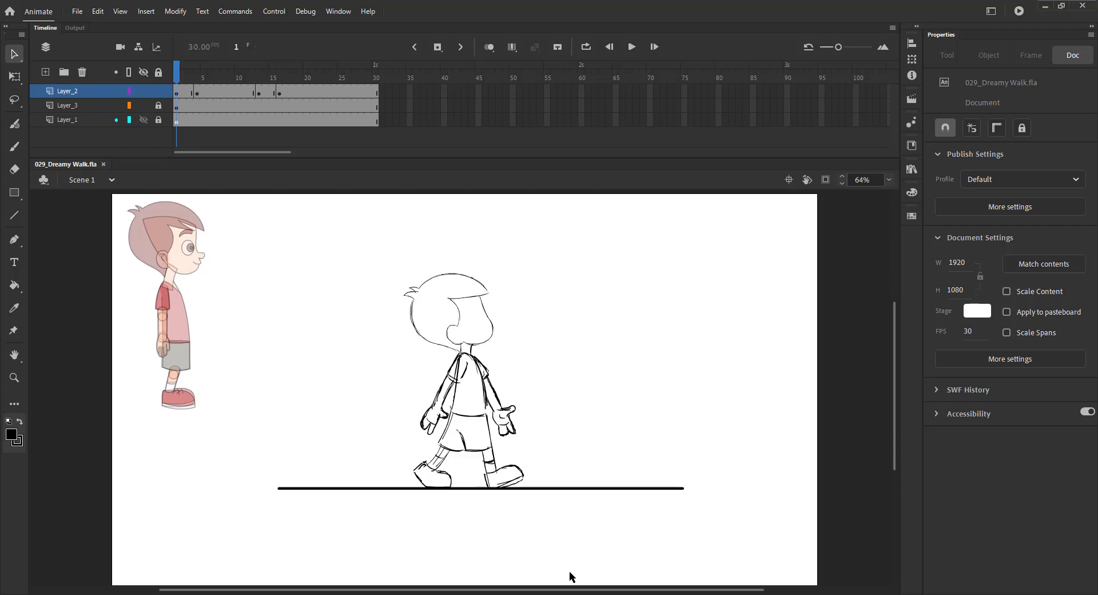
key("period")
key("period")
key("period")
key("period")
key("period")
key("period")
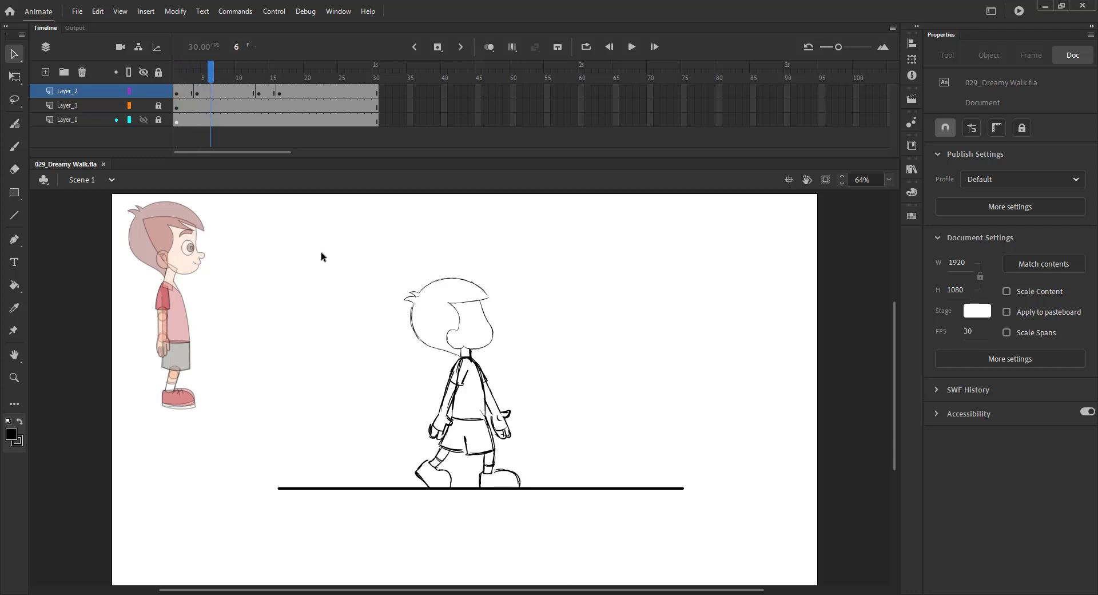
key("F7")
key("ctrl+s")
key("alt+shift+o")
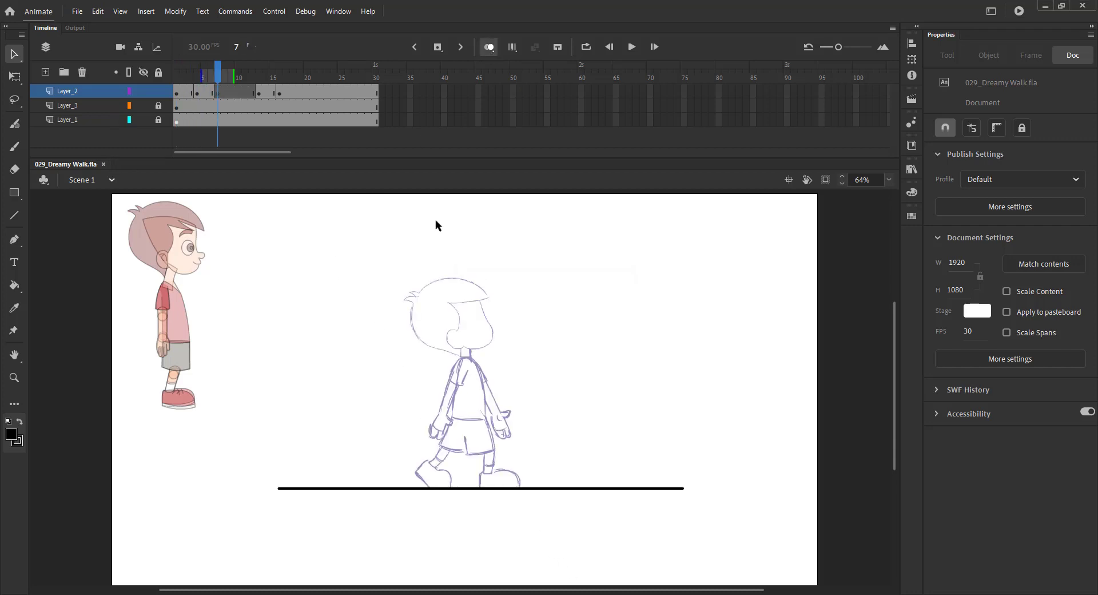
Copy the head from the frame 4 pose and paste it in place in frame 7
key("comma")
key("comma")
left_click(409, 302)
key("period")
key("period")
key("ctrl+shift+v")
Extend the onion skin range back toward the first pose, raise the head in frame 7, and save
left_click_drag(201, 74, 181, 74)
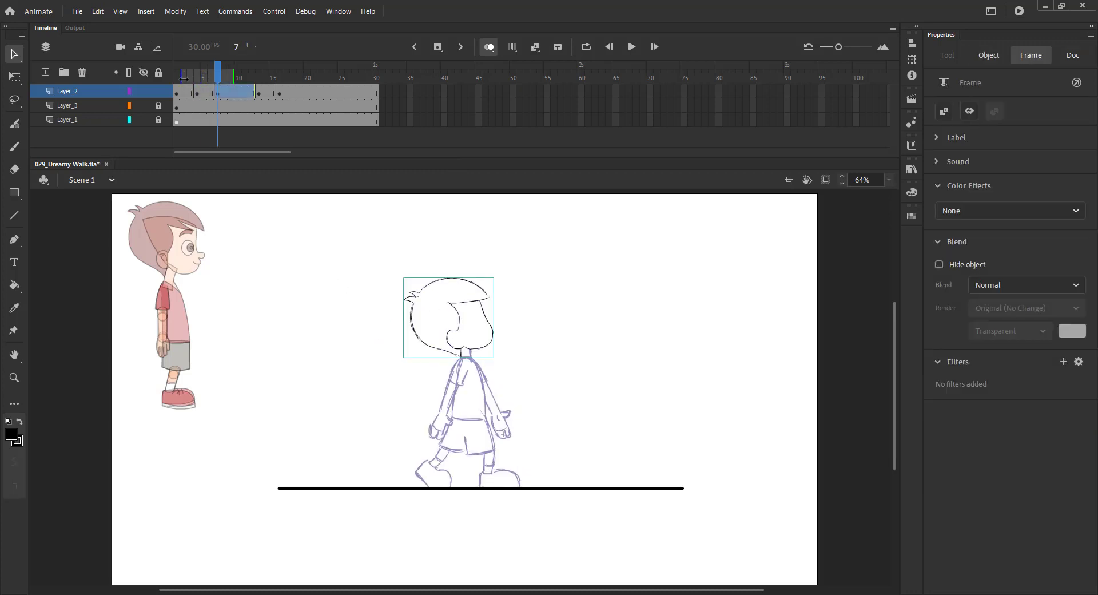
key("shift+Up")
key("shift+Up")
left_click(376, 305)
key("z")
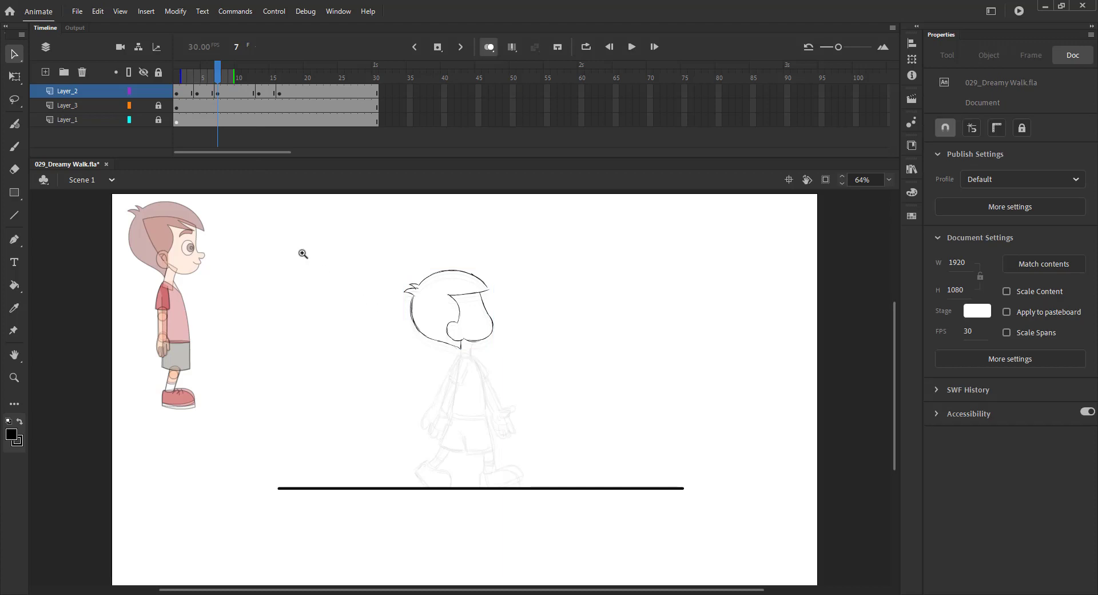
left_click_drag(301, 253, 654, 510)
key("ctrl+s")
Draw the neck and shirt in frame 7 with the brush, redoing the hem
key("b")
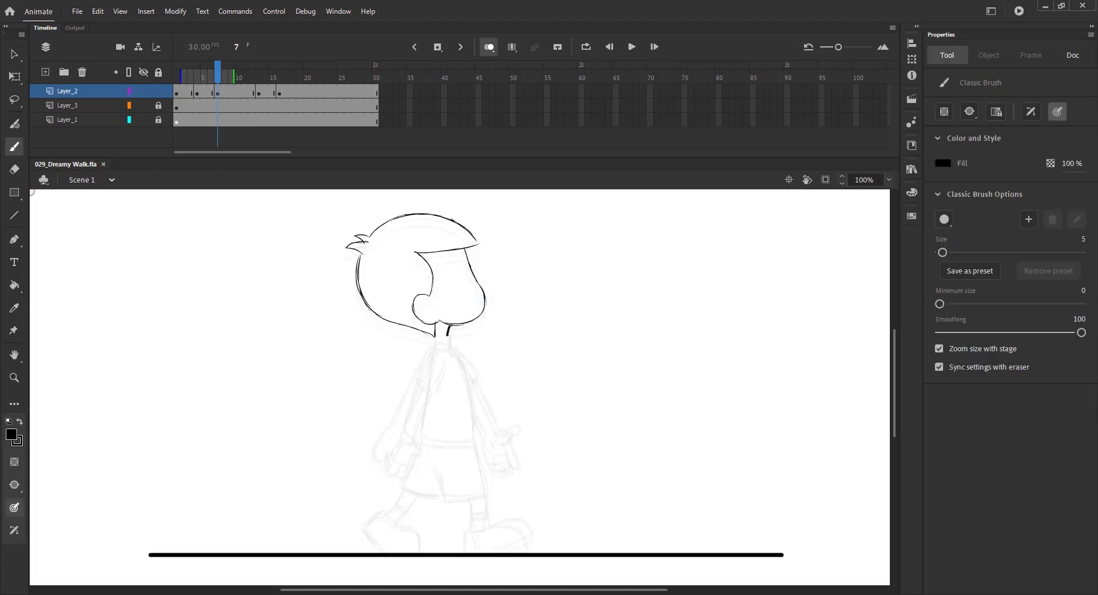
mouse_move(436, 337)
left_mouse_down()
mouse_move(460, 356)
mouse_move(466, 388)
left_mouse_up()
left_click_drag(435, 339, 431, 369)
mouse_move(425, 406)
left_mouse_down()
mouse_move(433, 347)
mouse_move(473, 411)
mouse_move(473, 433)
left_mouse_up()
key("ctrl+z")
key("ctrl+z")
left_click_drag(472, 433, 428, 436)
mouse_move(434, 342)
left_mouse_down()
mouse_move(423, 415)
mouse_move(423, 384)
mouse_move(422, 393)
left_mouse_up()
Draw the shorts and begin the standing leg in frame 7, and save the file
mouse_move(433, 348)
left_mouse_down()
mouse_move(422, 419)
mouse_move(468, 297)
left_mouse_up()
mouse_move(492, 369)
left_mouse_down()
mouse_move(493, 378)
mouse_move(438, 353)
mouse_move(448, 383)
mouse_move(438, 390)
left_mouse_up()
mouse_move(492, 377)
left_mouse_down()
mouse_move(446, 387)
mouse_move(469, 429)
mouse_move(457, 426)
left_mouse_up()
key("ctrl+s")
Undo the last strokes and draw the standing leg with its sock and flat shoe in frame 7
key("ctrl+z")
key("ctrl+z")
mouse_move(455, 427)
left_mouse_down()
mouse_move(450, 449)
mouse_move(497, 425)
left_mouse_up()
mouse_move(474, 428)
left_mouse_down()
mouse_move(493, 426)
mouse_move(509, 455)
mouse_move(491, 423)
mouse_move(508, 452)
left_mouse_up()
key("ctrl+z")
left_click_drag(458, 413, 475, 410)
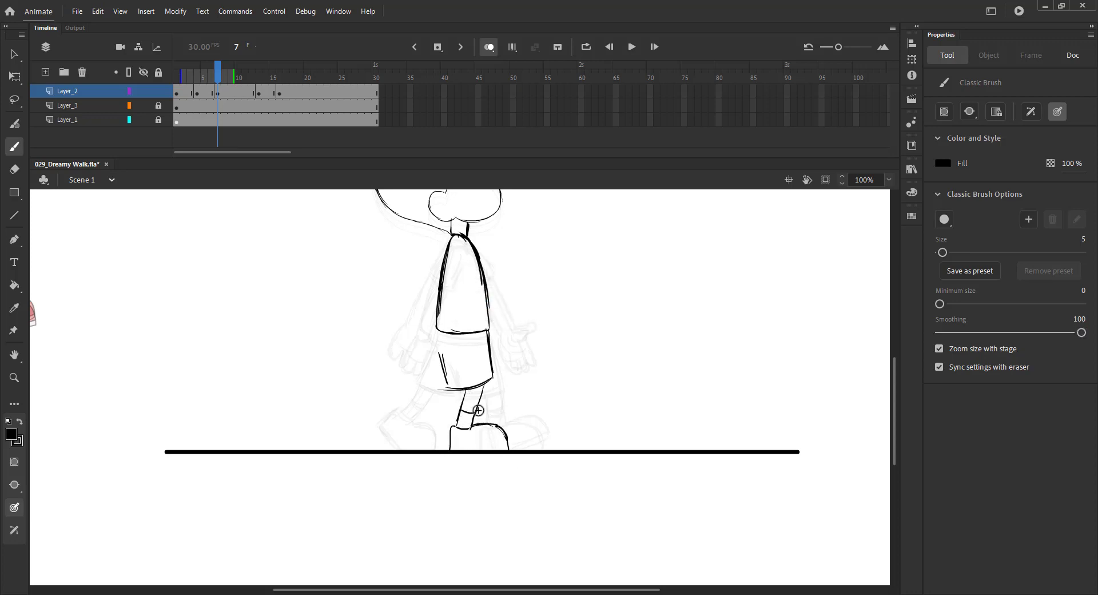
Draw the raised leg's shorts and the lifted shoe behind it in frame 7, and save the file
mouse_move(488, 331)
left_mouse_down()
mouse_move(507, 364)
mouse_move(444, 371)
mouse_move(452, 394)
left_mouse_up()
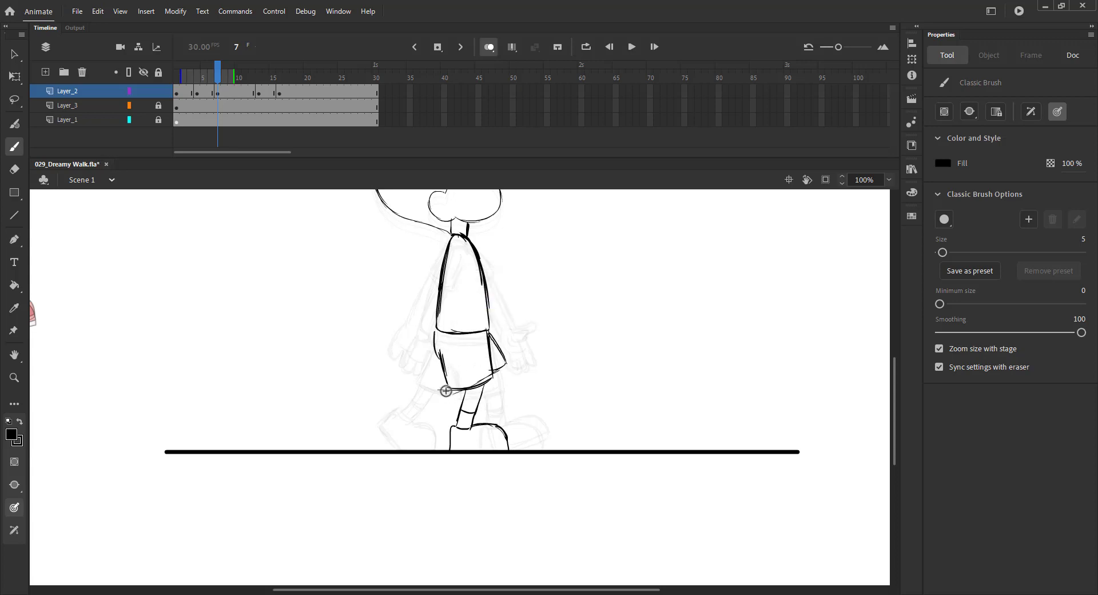
key("ctrl+s")
mouse_move(218, 79)
left_mouse_down()
mouse_move(211, 90)
mouse_move(338, 82)
mouse_move(221, 91)
left_mouse_up()
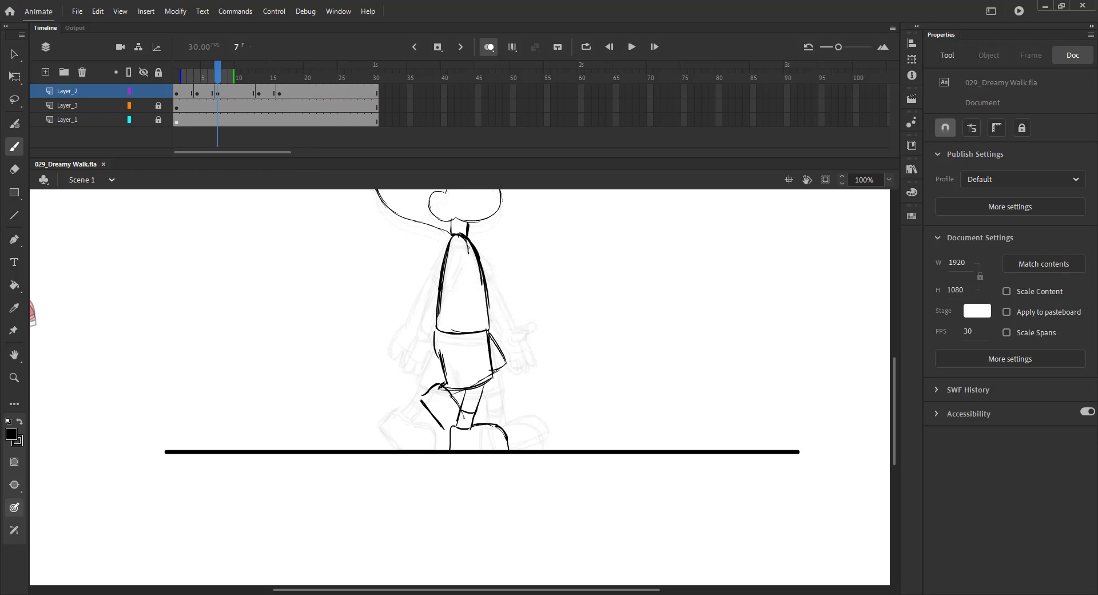
Draw the near arm with sleeve and hand over the torso in frame 7, turn off onion skinning, and save
left_click_drag(470, 271, 455, 270)
left_click_drag(466, 232, 473, 274)
mouse_move(470, 272)
left_mouse_down()
mouse_move(451, 273)
mouse_move(470, 339)
mouse_move(453, 314)
mouse_move(454, 335)
mouse_move(478, 339)
mouse_move(470, 362)
mouse_move(447, 376)
mouse_move(462, 366)
left_mouse_up()
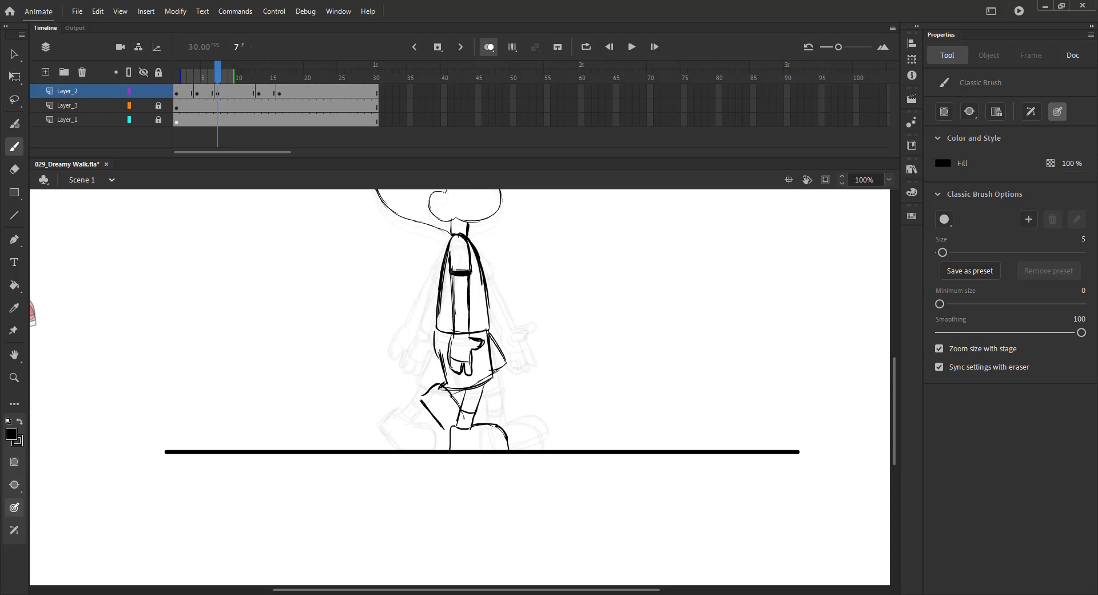
left_click(489, 47)
key("ctrl+2")
key("v")
key("ctrl+s")
Duplicate the frame 7 pose at frame 17, insert a blank keyframe at frame 19 of Layer_2, and enable onion skinning
mouse_move(218, 77)
left_mouse_down()
mouse_move(286, 91)
mouse_move(289, 76)
left_mouse_up()
left_click(299, 92)
key("F7")
left_click(299, 77)
left_click(489, 47)
key("z")
left_click_drag(313, 245, 595, 529)
key("v")
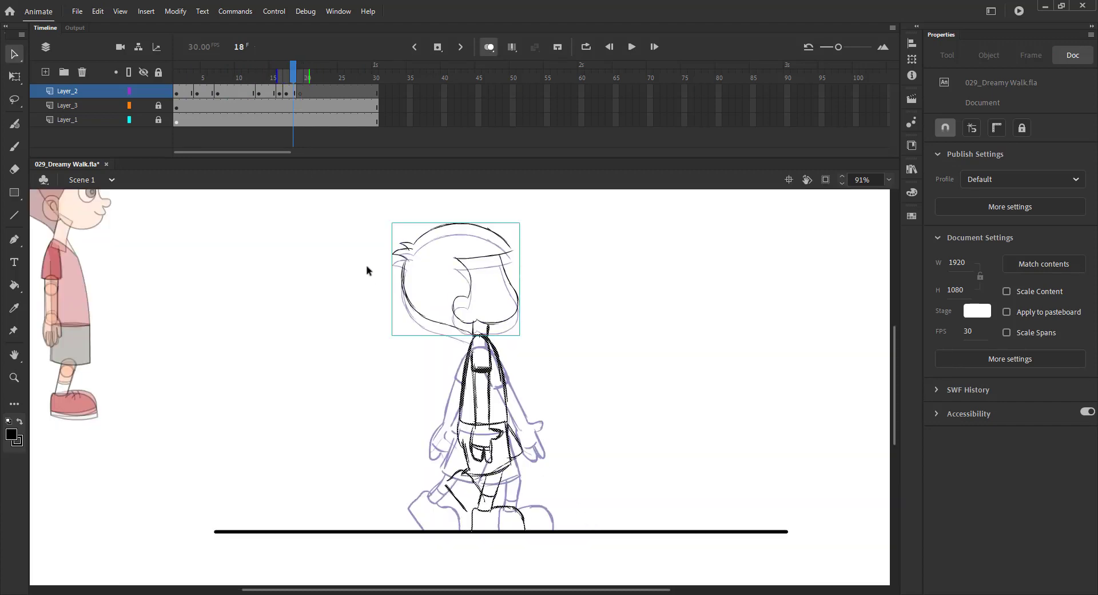
Paste a copy of the frame 18 head in place in frame 19 and save the file
key("ctrl+x")
key("ctrl+z")
key(".")
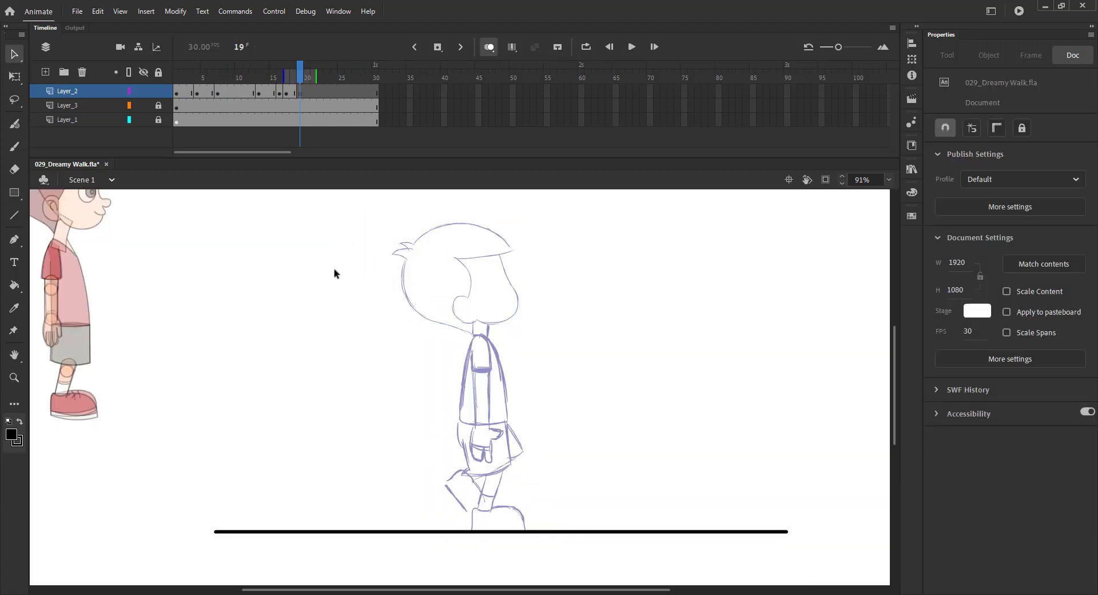
key("ctrl+shift+v")
key("s")
key("ctrl+s")
key("b")
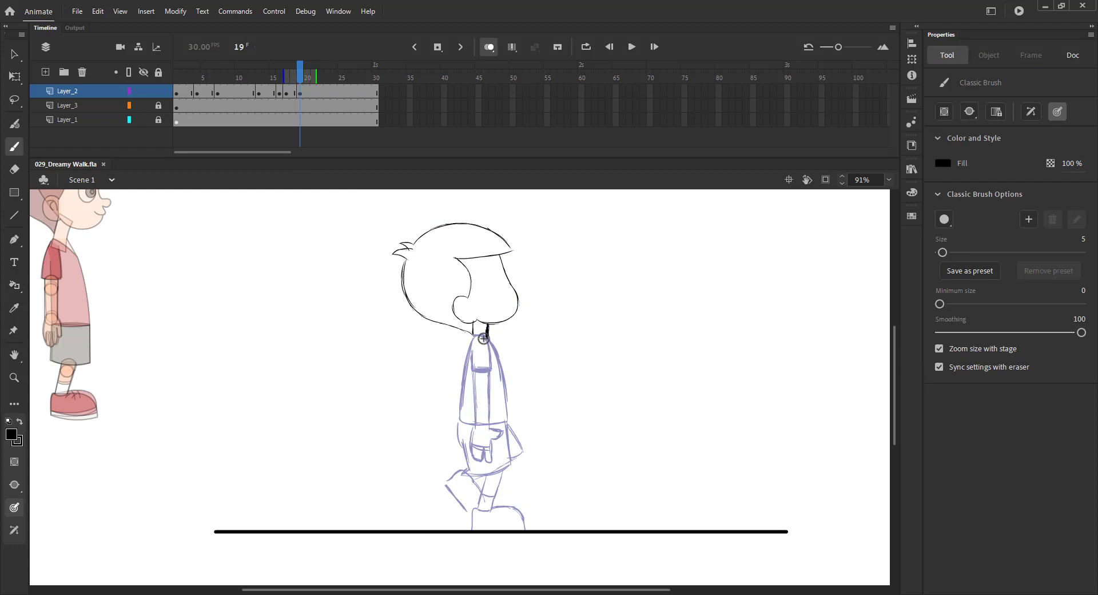
Draw the neck, torso and front of the shorts in frame 19 with the brush, undoing stray strokes, and save
left_click_drag(503, 382, 507, 420)
left_click_drag(478, 335, 460, 377)
key("ctrl+z")
left_click_drag(475, 337, 460, 418)
left_click_drag(450, 382, 456, 290)
mouse_move(512, 331)
left_mouse_down()
mouse_move(529, 359)
mouse_move(491, 369)
left_mouse_up()
key("ctrl+z")
key("ctrl+z")
key("ctrl+s")
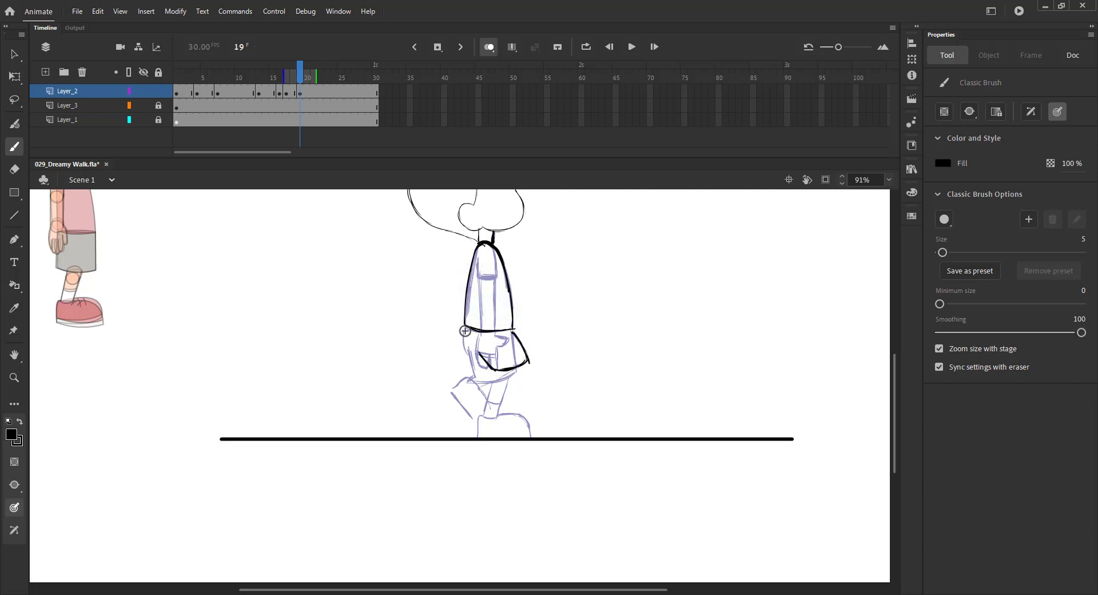
Draw the rest of the shorts, the lifted shoe and the standing leg with its shoe in frame 19, and save
key("ctrl+z")
mouse_move(464, 332)
left_mouse_down()
mouse_move(492, 370)
mouse_move(477, 387)
mouse_move(453, 388)
mouse_move(473, 417)
left_mouse_up()
mouse_move(481, 391)
left_mouse_down()
mouse_move(495, 415)
mouse_move(484, 416)
left_mouse_up()
key("ctrl+s")
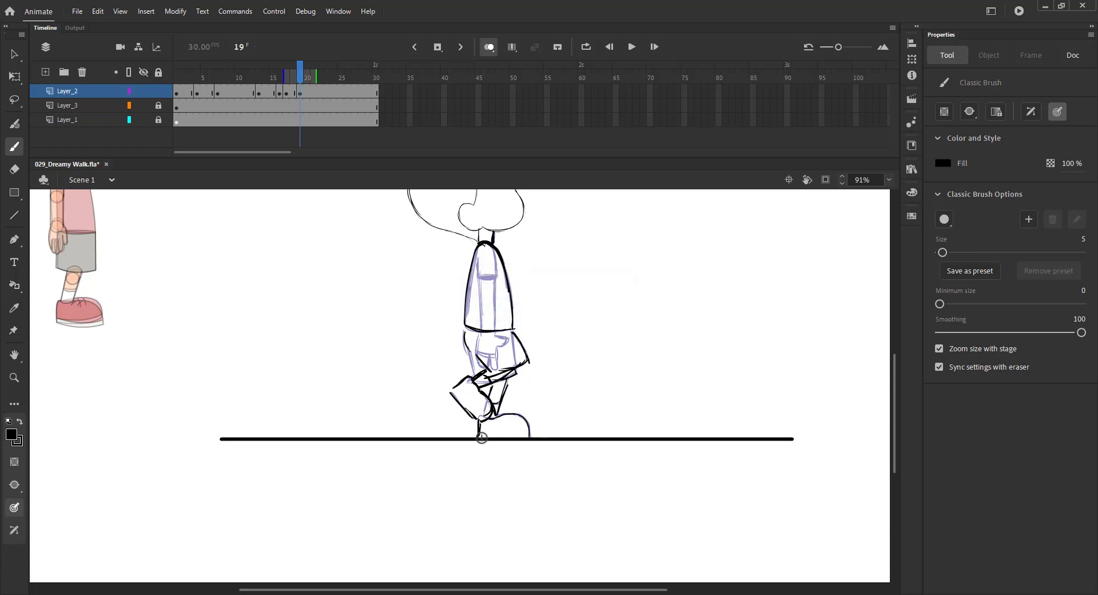
key("ctrl+s")
Clear the duplicate keyframe at frame 17 of Layer_2 and save the file
left_click(285, 93)
key("shift+F6")
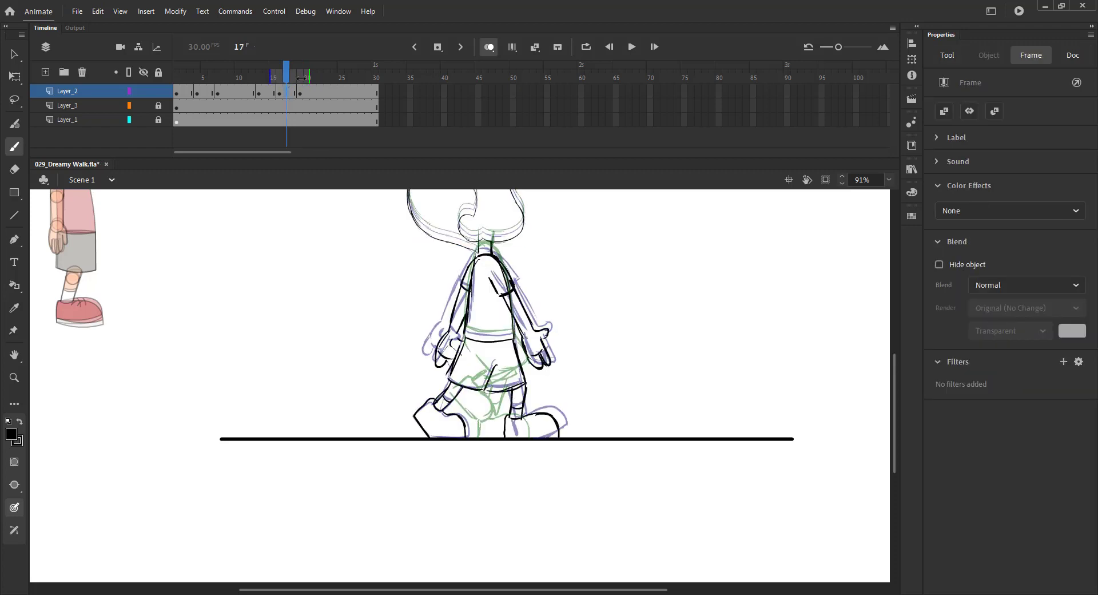
left_click(299, 78)
key("ctrl+s")
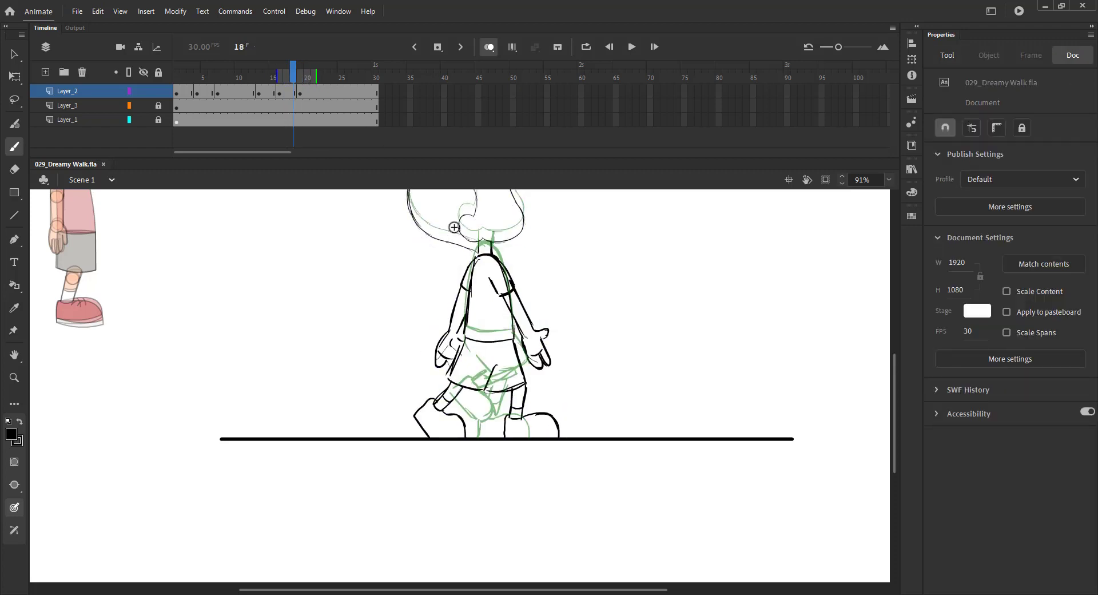
Draw the arm with sleeve and hand across the torso in frame 19, and turn off onion skinning
key(".")
key("ctrl+2")
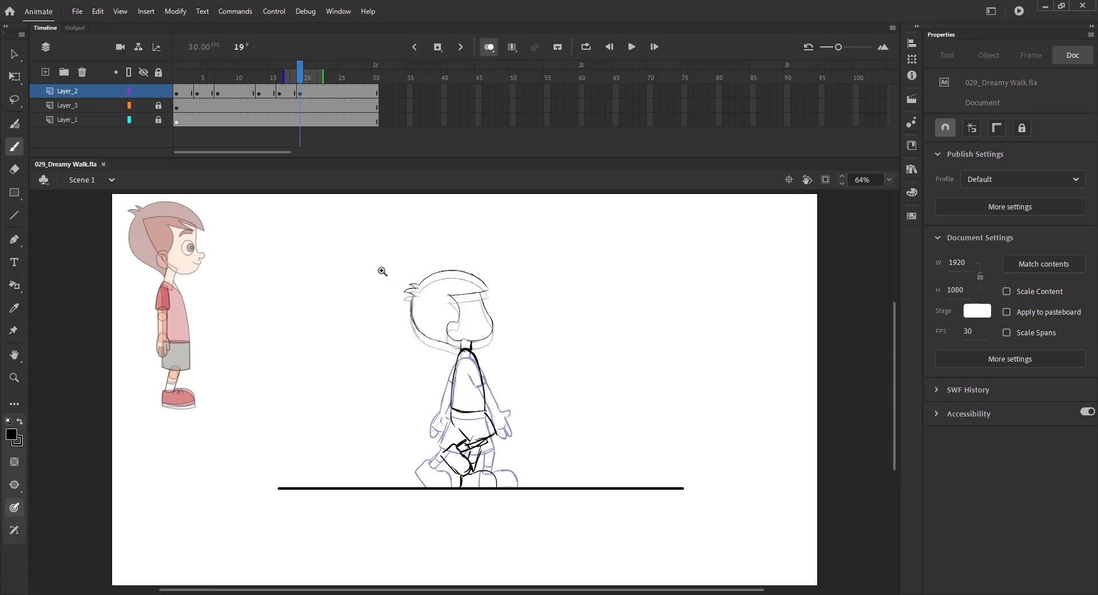
left_click_drag(356, 246, 592, 513)
left_click_drag(457, 351, 466, 444)
left_click_drag(461, 374, 485, 443)
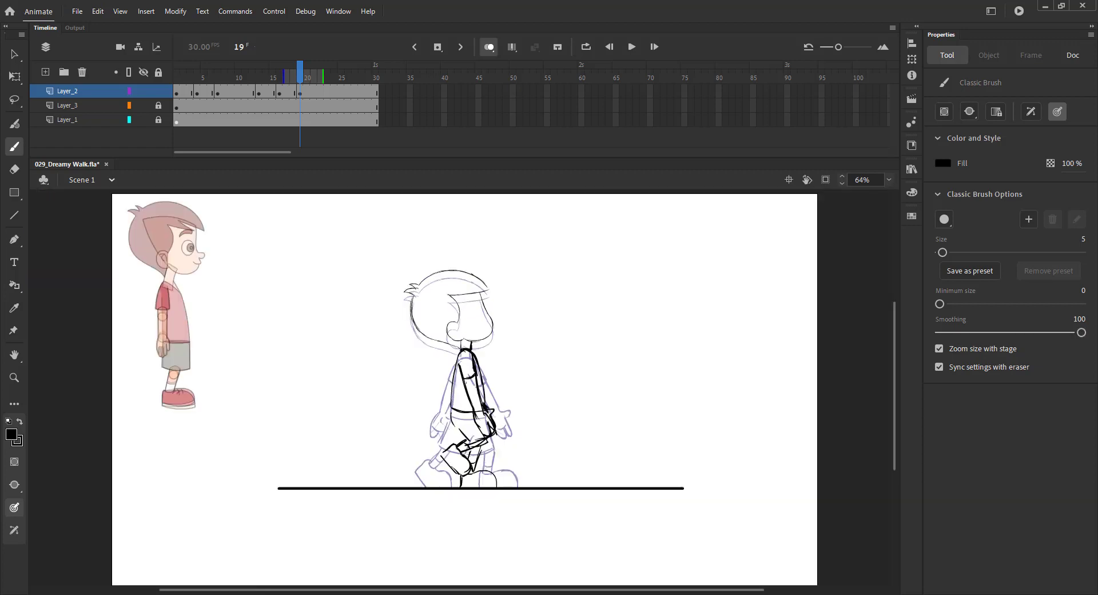
left_click(488, 46)
Remove all frames after frame 24 from every layer and save the file
left_click(293, 74)
left_click_drag(312, 100, 390, 91)
key("v")
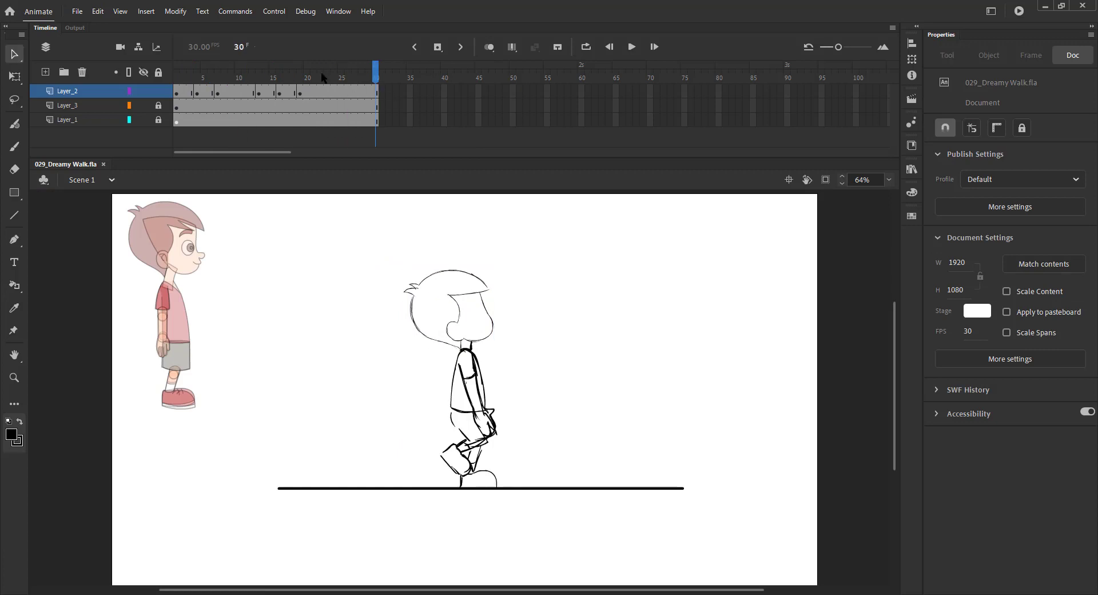
left_click_drag(300, 78, 341, 79)
left_click_drag(347, 91, 479, 156)
key("shift+F5")
mouse_move(341, 77)
left_mouse_down()
mouse_move(130, 98)
mouse_move(360, 89)
mouse_move(228, 89)
mouse_move(296, 79)
left_mouse_up()
key("ctrl+s")
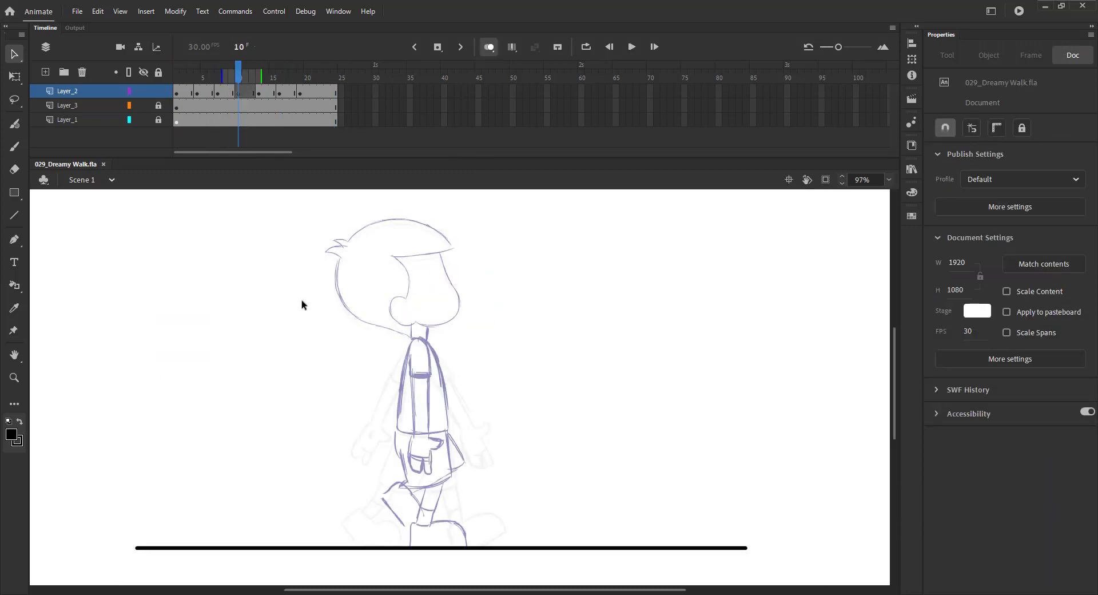
Copy the head from frame 9, paste it in place in frame 10, and save
key("comma")
left_click(388, 276)
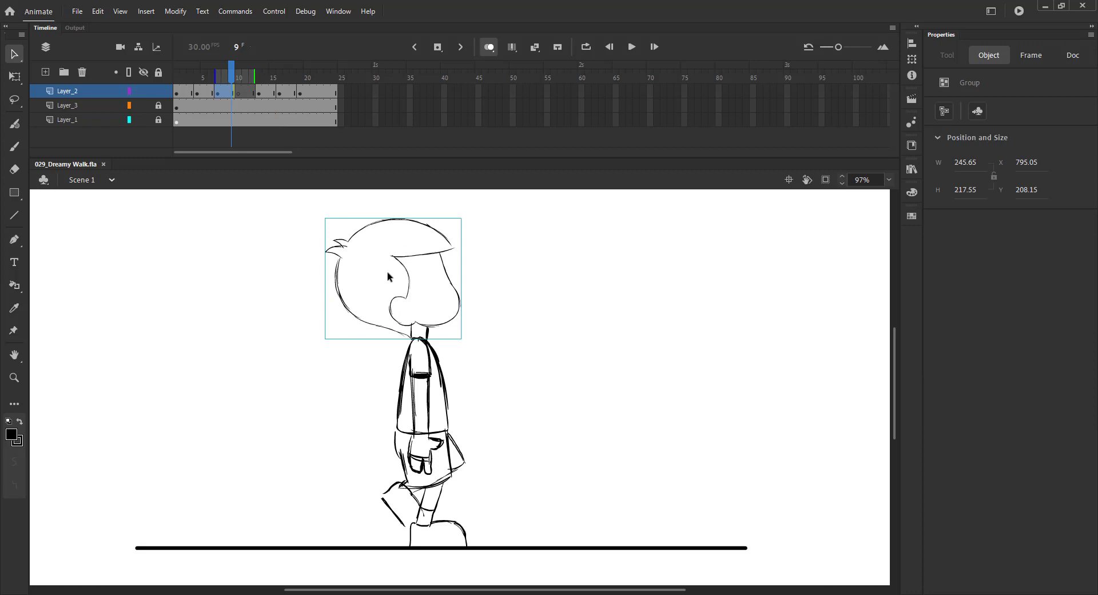
key("period")
key("ctrl+shift+v")
left_click(308, 415)
key("ctrl+s")
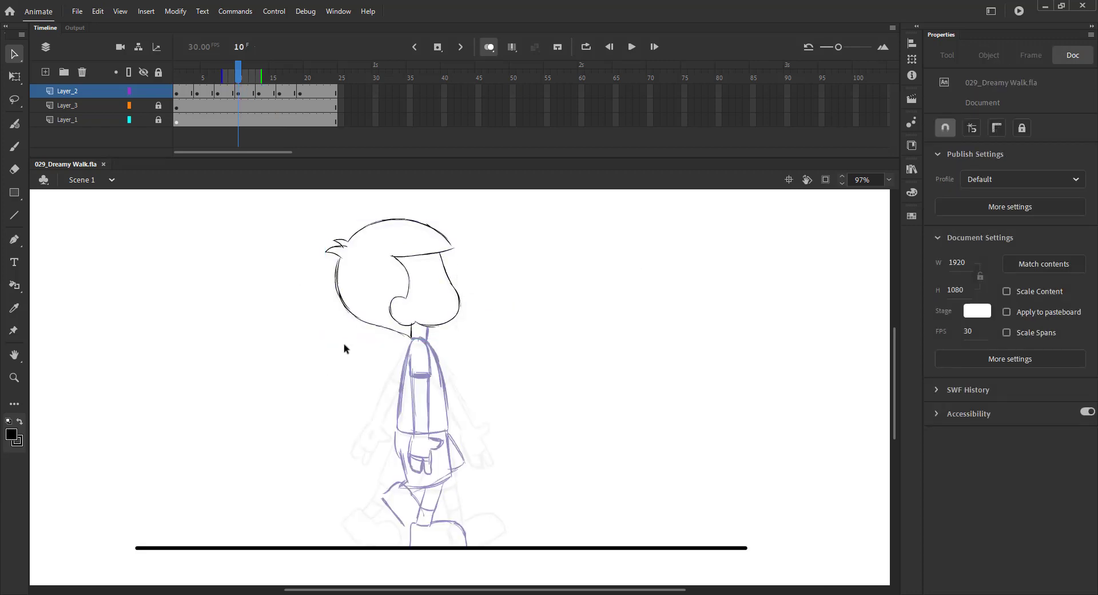
Nudge the frame 10 head down four steps and save the file
left_click(413, 302)
key("Down")
key("Down")
key("Down")
key("Down")
left_click(293, 362)
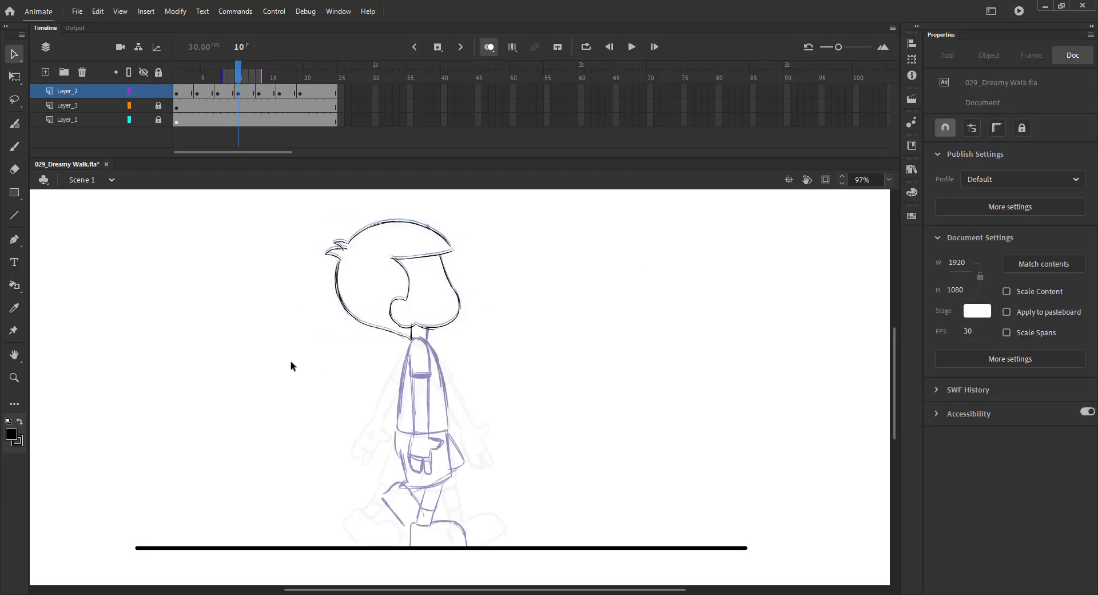
key("ctrl+s")
Draw the neck and torso in frame 10 with the brush, undo the first shorts strokes, and save
key("b")
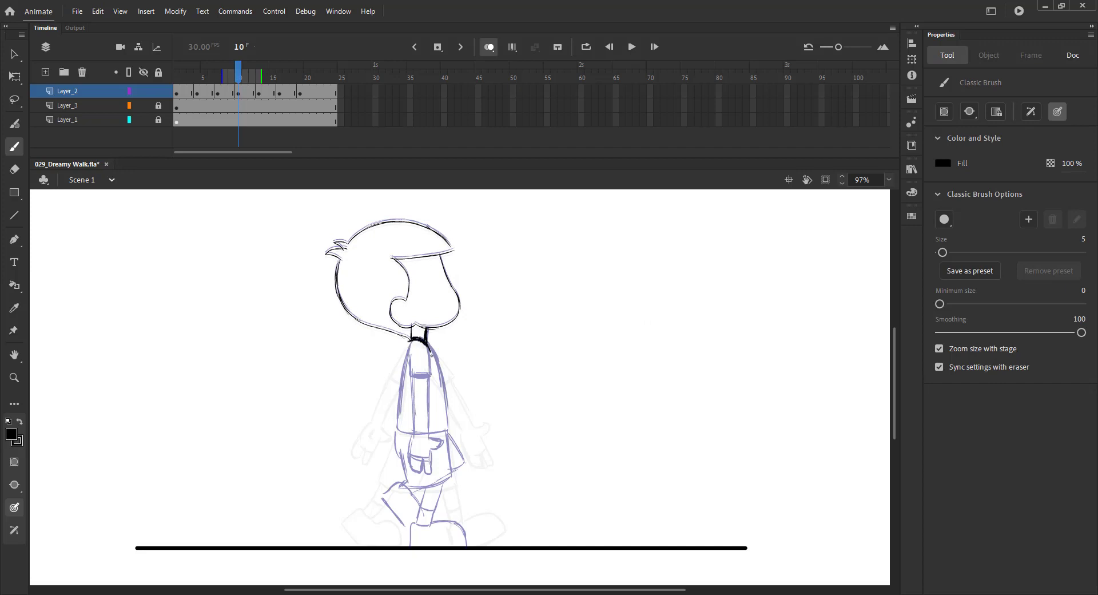
left_click_drag(439, 387, 447, 430)
mouse_move(413, 335)
left_mouse_down()
mouse_move(394, 431)
mouse_move(450, 432)
mouse_move(476, 452)
left_mouse_up()
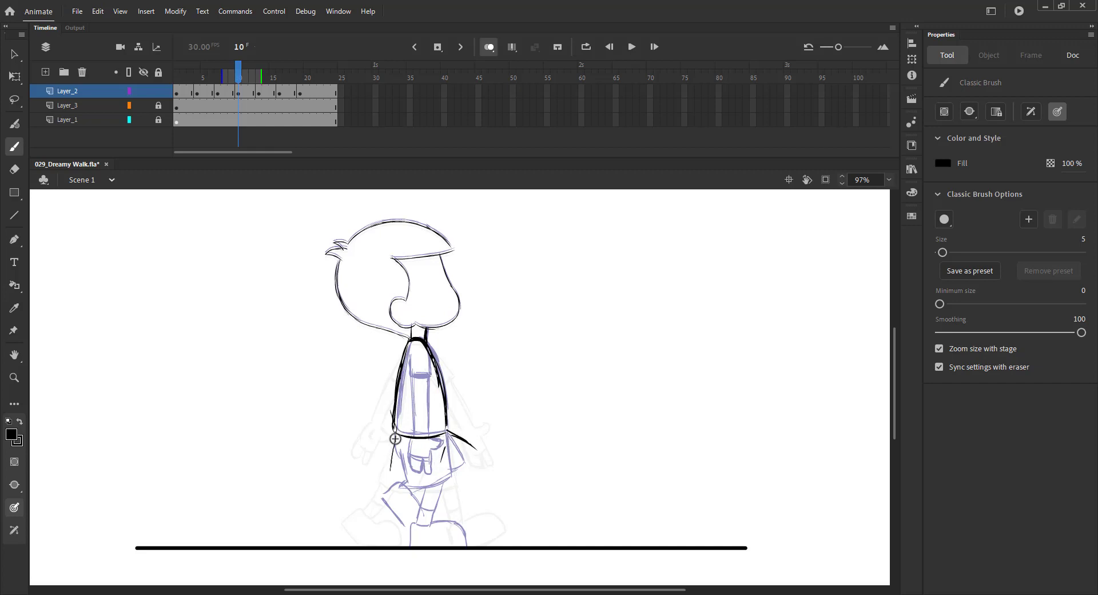
key("ctrl+z")
key("ctrl+z")
key("ctrl+z")
key("ctrl+s")
Draw the shorts with the front thigh raised forward in frame 10
left_click_drag(394, 467, 394, 471)
left_click_drag(395, 433, 389, 477)
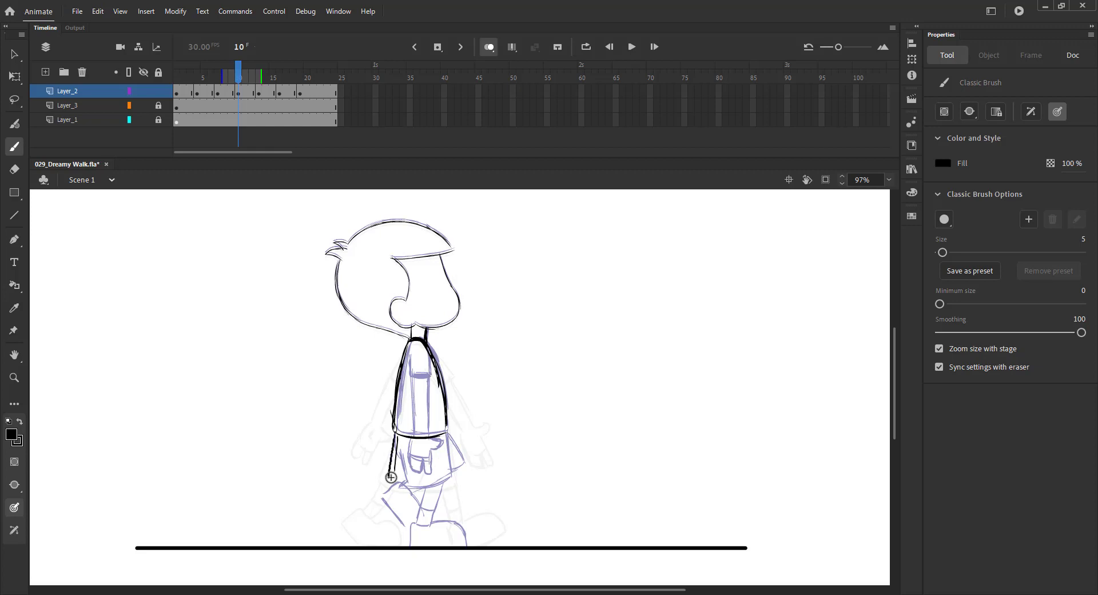
left_click_drag(446, 452, 441, 486)
left_click_drag(389, 478, 435, 488)
mouse_move(448, 432)
left_mouse_down()
mouse_move(482, 447)
mouse_move(463, 467)
mouse_move(486, 421)
left_mouse_up()
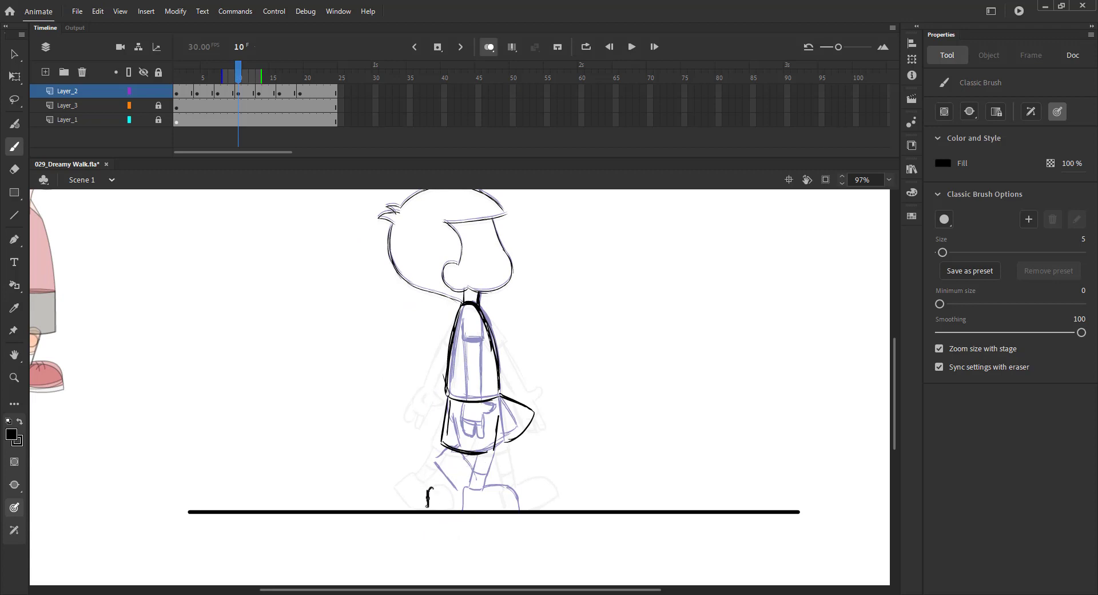
Draw the standing leg's shoe on the ground in frame 10 and nudge it to the right
left_click_drag(430, 490, 449, 489)
key("ctrl+z")
left_click_drag(447, 449, 430, 489)
key("ctrl+z")
key("ctrl+y")
key("v")
mouse_move(514, 533)
left_mouse_down()
mouse_move(400, 472)
mouse_move(442, 486)
left_mouse_up()
key("shift+Right")
key("b")
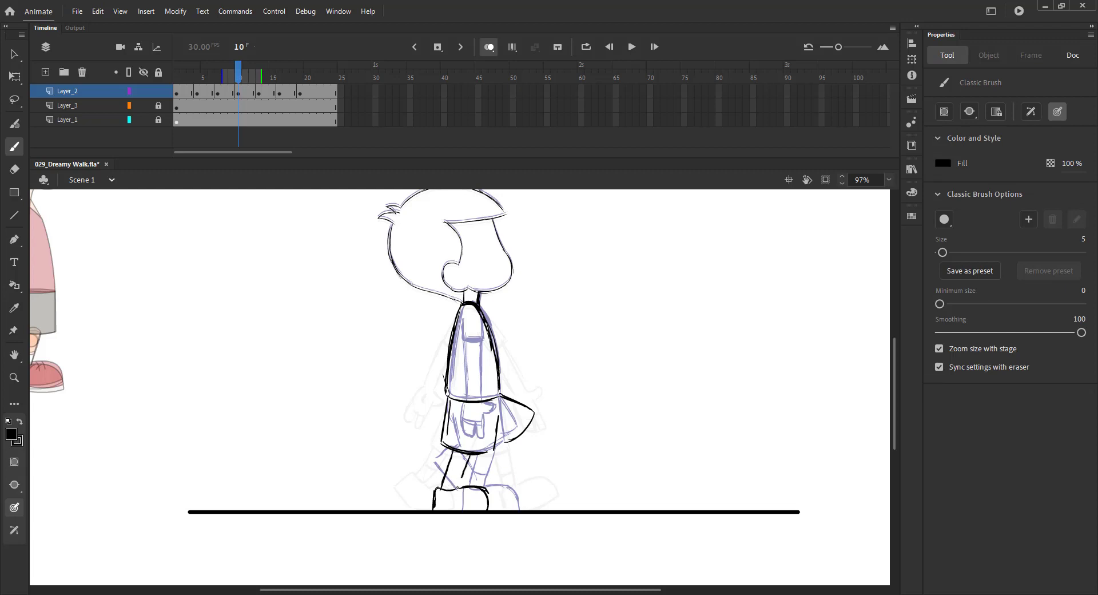
Finish the standing leg and draw the raised lower leg with its sock and shoe in frame 10
left_click_drag(476, 452, 456, 489)
left_click_drag(534, 414, 525, 458)
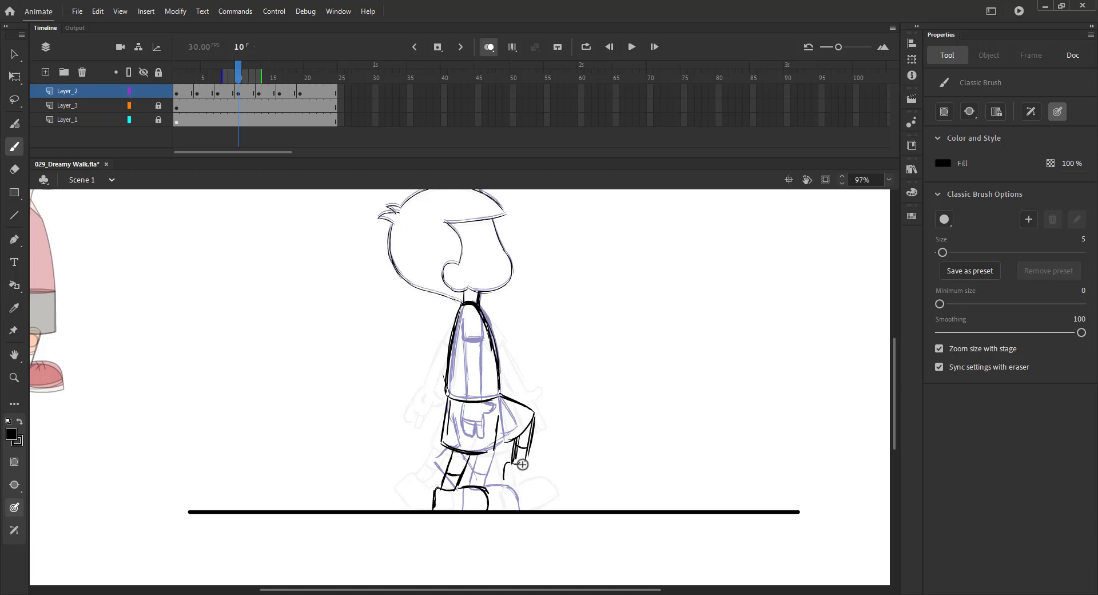
mouse_move(505, 479)
left_mouse_down()
mouse_move(550, 484)
mouse_move(506, 480)
mouse_move(555, 465)
mouse_move(555, 487)
left_mouse_up()
key("ctrl+z")
key("ctrl+z")
left_click_drag(507, 486, 557, 486)
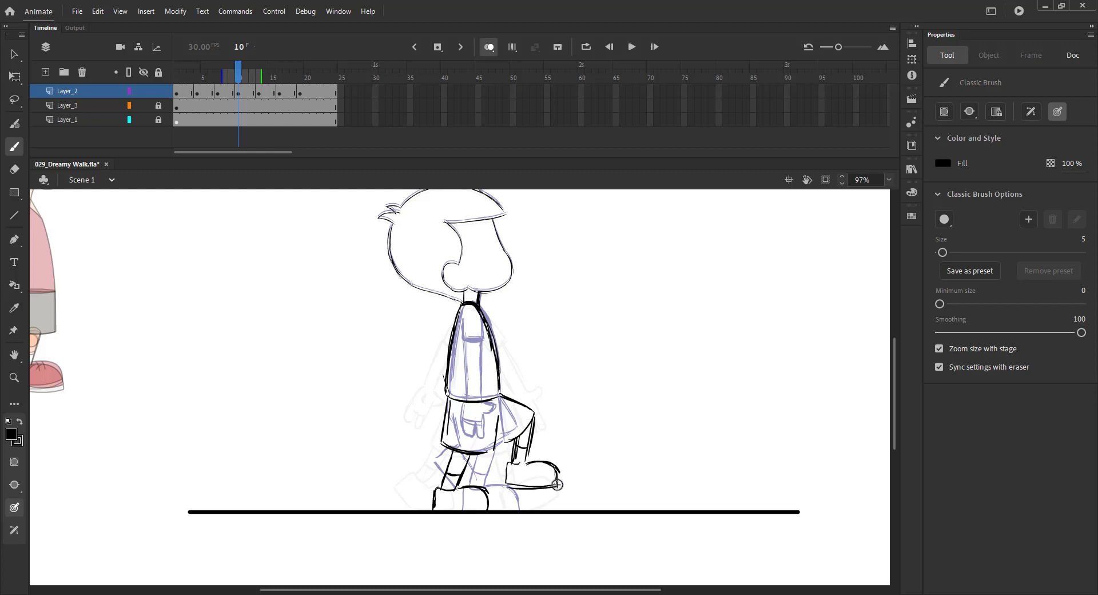
Turn off onion skinning and play back the animation
key("ctrl+2")
left_click(487, 51)
key("Return")
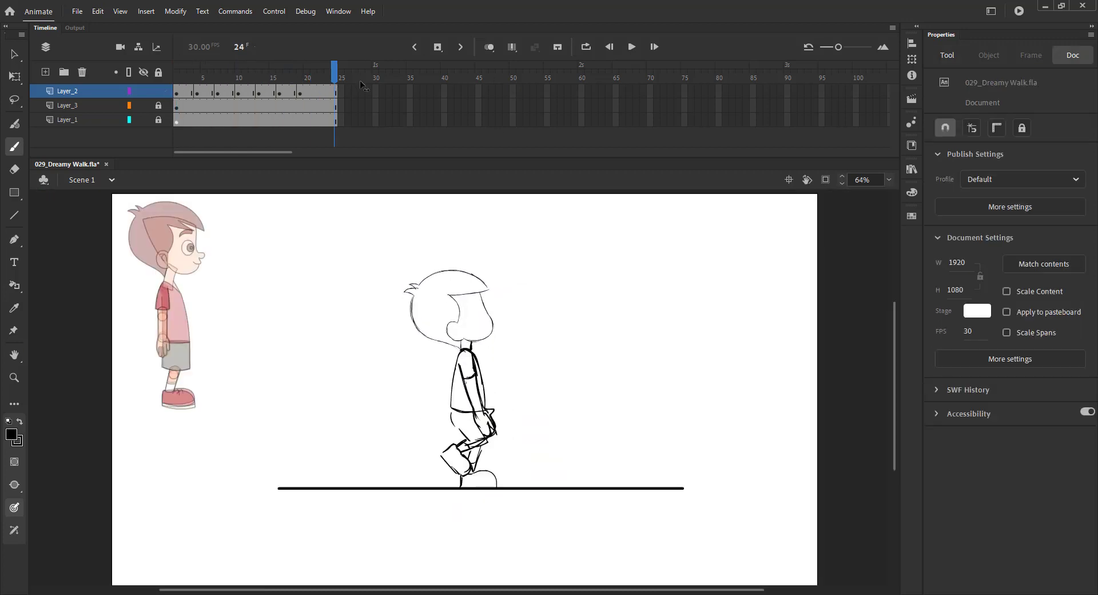
Duplicate the frame 10 pose at frame 21 of Layer_2 and insert a blank keyframe at frame 22
mouse_move(316, 93)
left_mouse_down()
mouse_move(192, 103)
mouse_move(360, 94)
mouse_move(245, 92)
mouse_move(316, 92)
left_mouse_up()
left_click(319, 92)
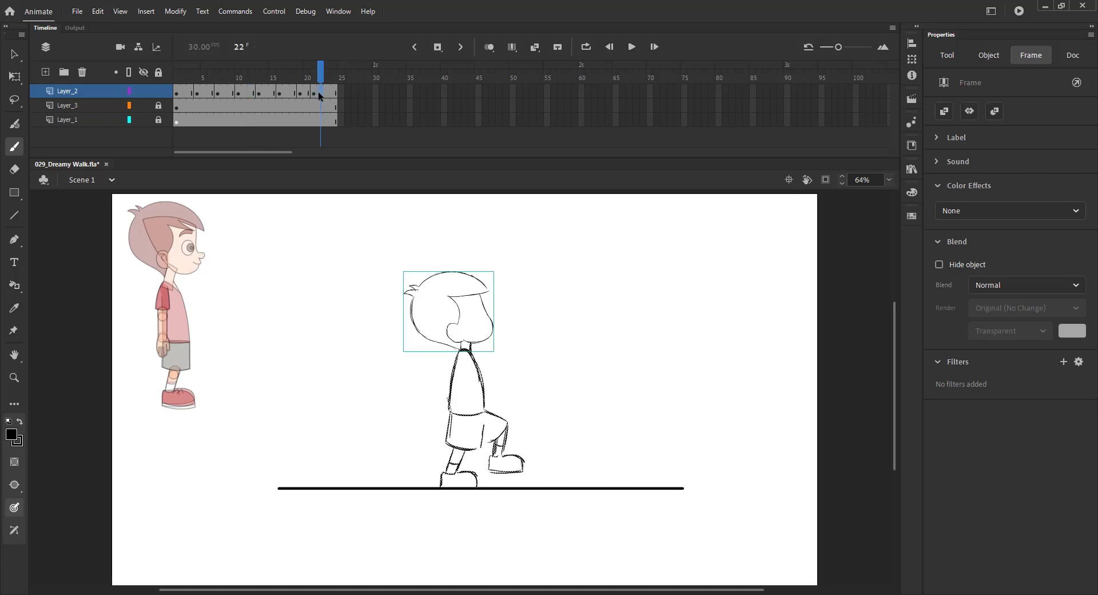
key("F7")
Copy the head from frame 21 in place into frame 22, save, and enable onion skinning
key("comma")
key("v")
left_click_drag(346, 260, 456, 297)
key("period")
key("ctrl+shift+v")
left_click(334, 295)
key("ctrl+s")
left_click(488, 47)
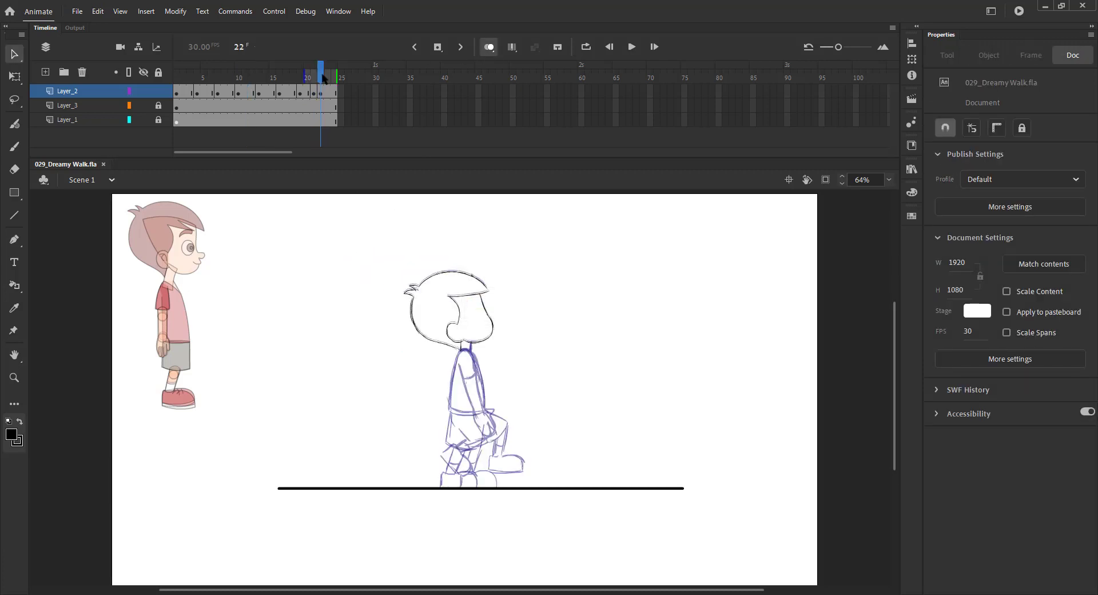
Narrow the onion-skin range to one previous frame, turn off onion skinning, and clear the keyframe at frame 21 of Layer_2
key("comma")
key("period")
left_click_drag(304, 77, 312, 77)
key("z")
left_click_drag(345, 304, 580, 536)
key("comma")
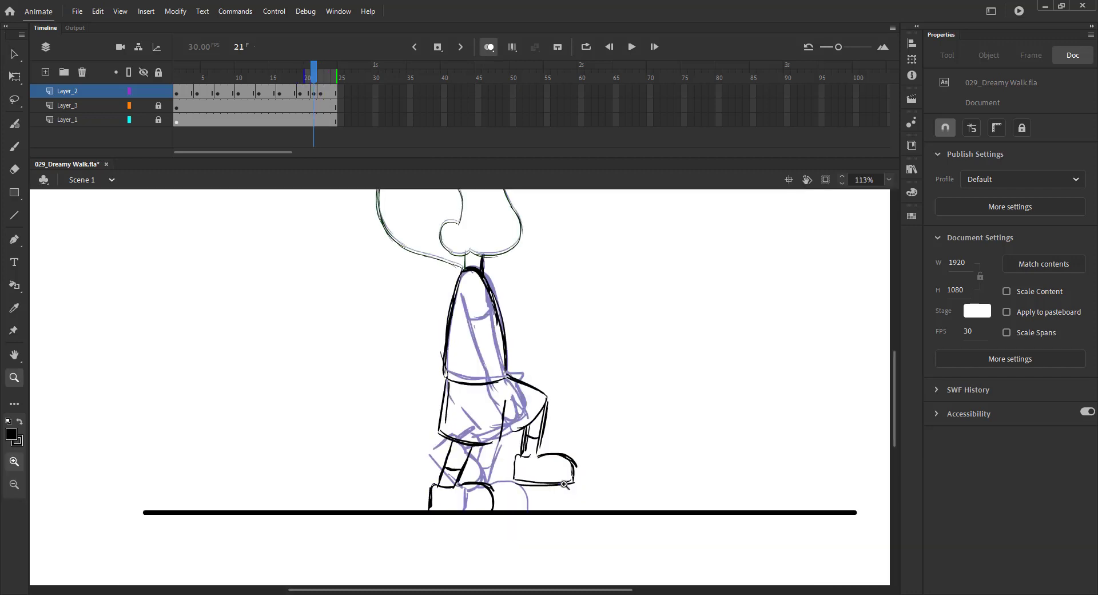
key("v")
left_click(488, 46)
left_click(315, 94)
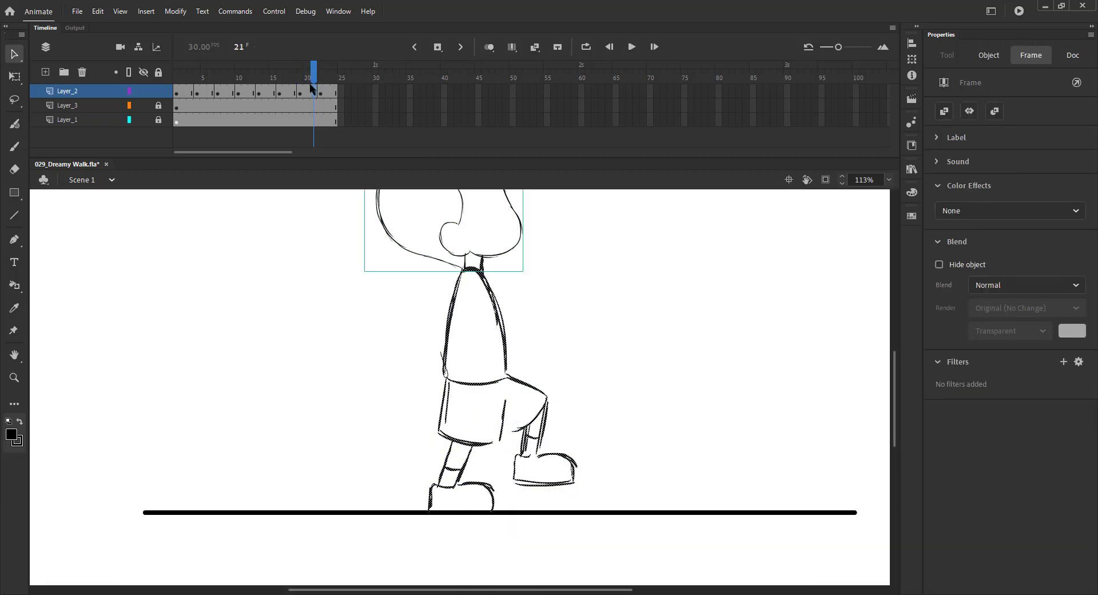
Enable onion skinning and draw the near arm across the torso and the far arm behind it in frame 10
left_click_drag(310, 81, 238, 83)
key("ctrl+s")
left_click(482, 47)
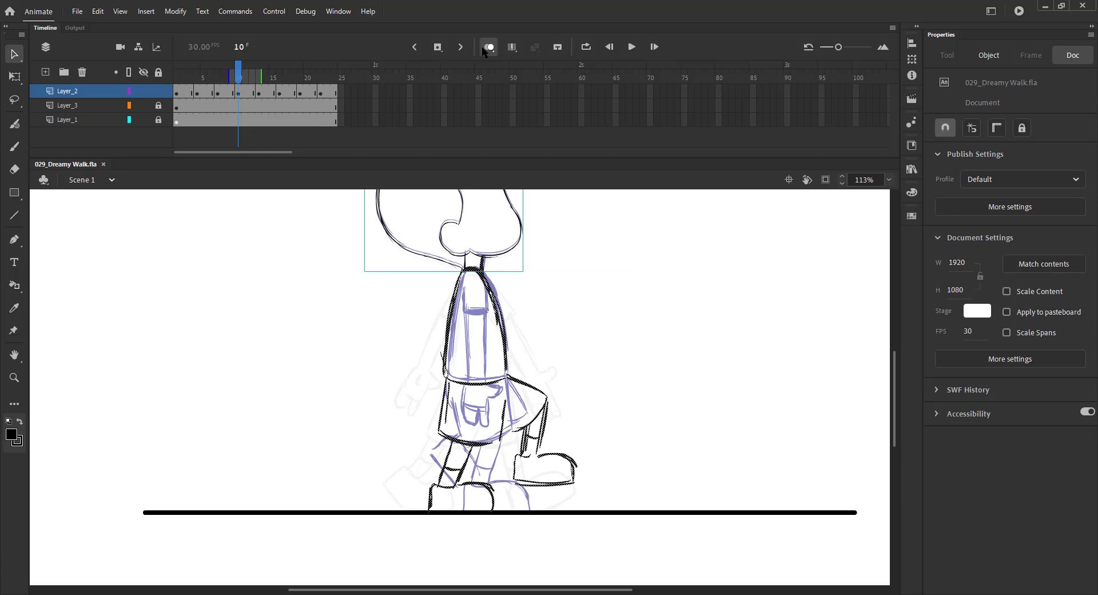
left_click(335, 286)
key("b")
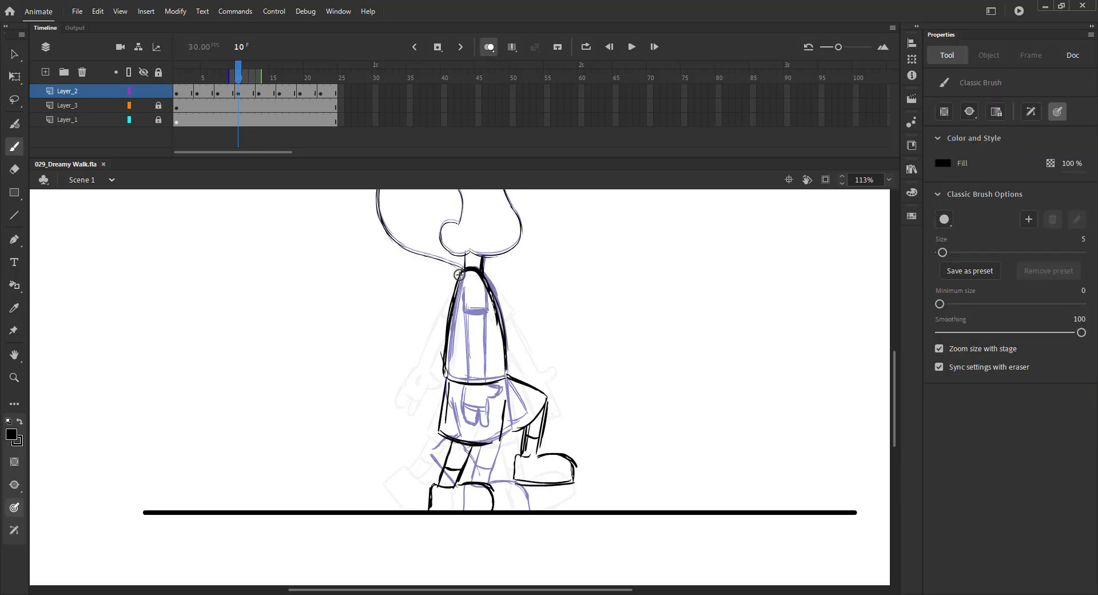
mouse_move(242, 80)
left_mouse_down()
mouse_move(256, 80)
mouse_move(237, 83)
left_mouse_up()
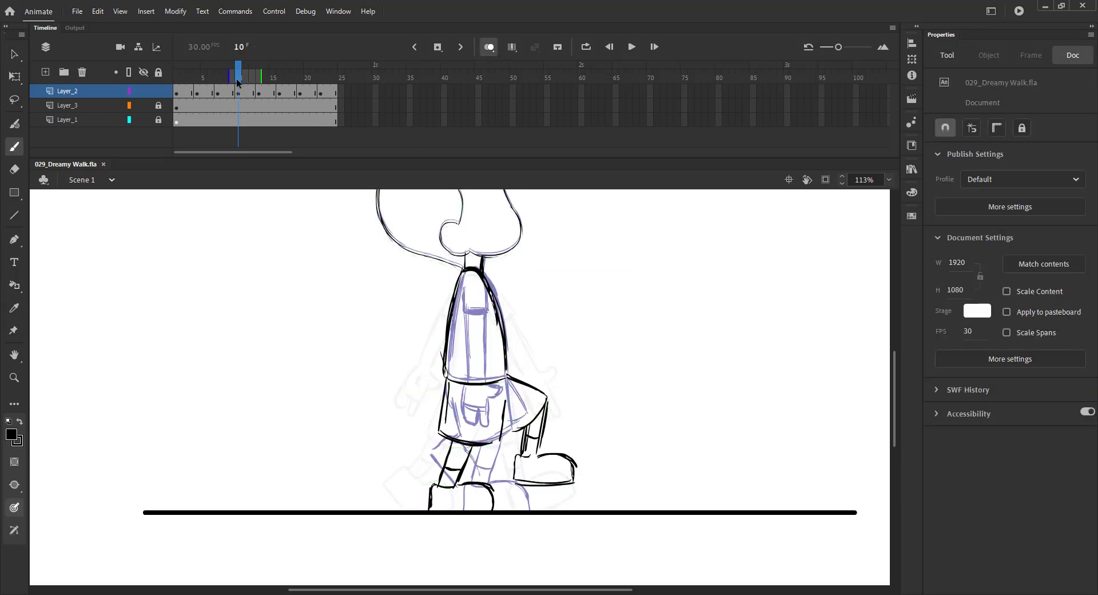
left_click_drag(485, 284, 495, 346)
mouse_move(489, 302)
left_mouse_down()
mouse_move(503, 362)
mouse_move(477, 354)
mouse_move(490, 378)
left_mouse_up()
left_click_drag(463, 307, 493, 378)
left_click_drag(487, 322, 501, 369)
mouse_move(491, 313)
left_mouse_down()
mouse_move(508, 372)
mouse_move(505, 408)
mouse_move(518, 388)
mouse_move(522, 413)
left_mouse_up()
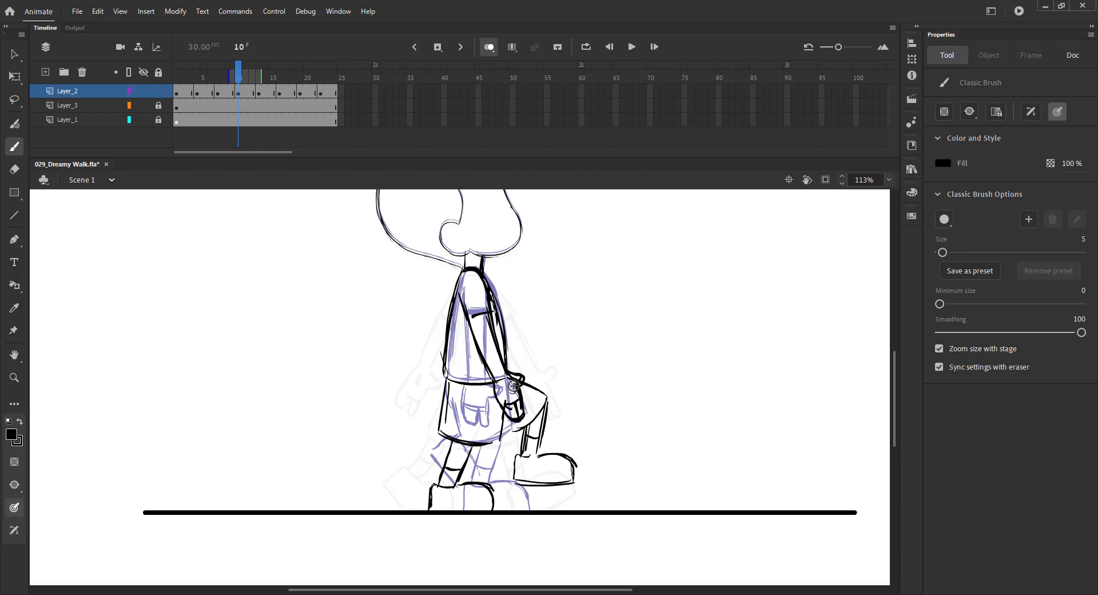
mouse_move(458, 275)
left_mouse_down()
mouse_move(433, 405)
mouse_move(444, 423)
left_mouse_up()
Duplicate the finished frame 10 pose at frame 21 of Layer_2, save, and enable onion skinning at frame 22
mouse_move(238, 77)
left_mouse_down()
mouse_move(273, 77)
mouse_move(230, 88)
mouse_move(366, 83)
mouse_move(290, 79)
mouse_move(313, 94)
left_mouse_up()
key("ctrl+2")
key("ctrl+s")
key("v")
left_click(489, 47)
left_click(240, 92)
left_click(320, 78)
left_click(488, 48)
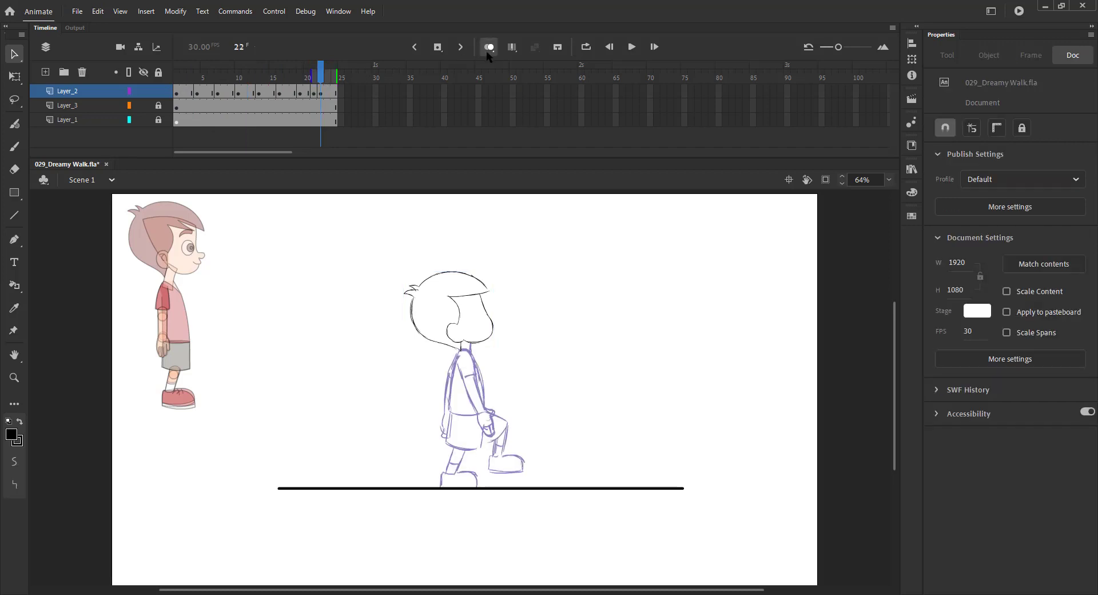
Draw the neck, torso, shorts, raised leg and standing leg with both shoes in frame 22
key("z")
mouse_move(378, 314)
left_mouse_down()
mouse_move(549, 467)
mouse_move(578, 528)
left_mouse_up()
key("b")
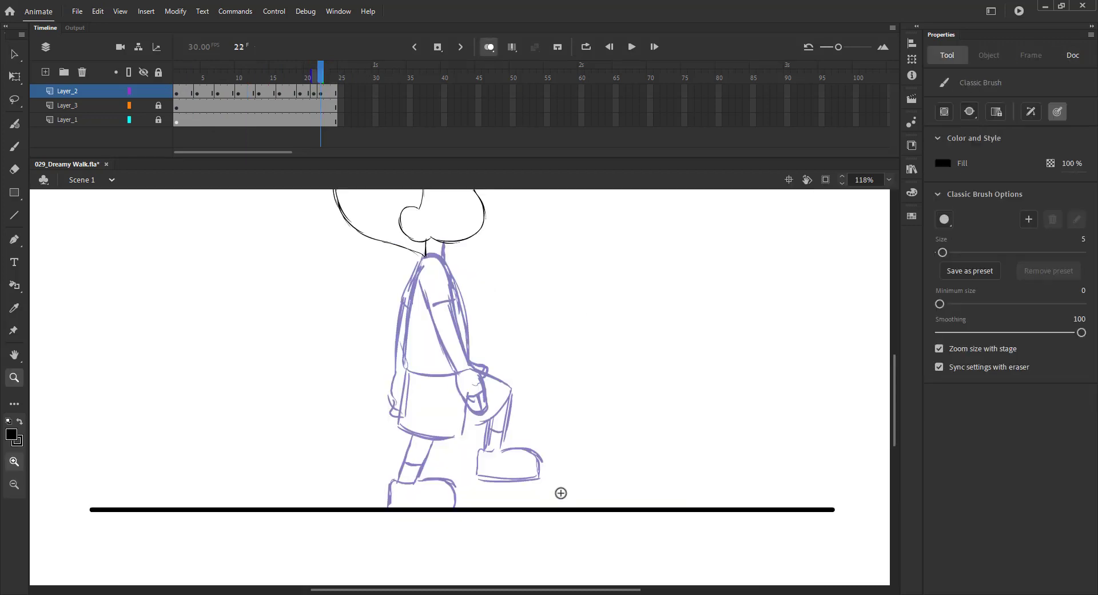
left_click_drag(461, 318, 468, 369)
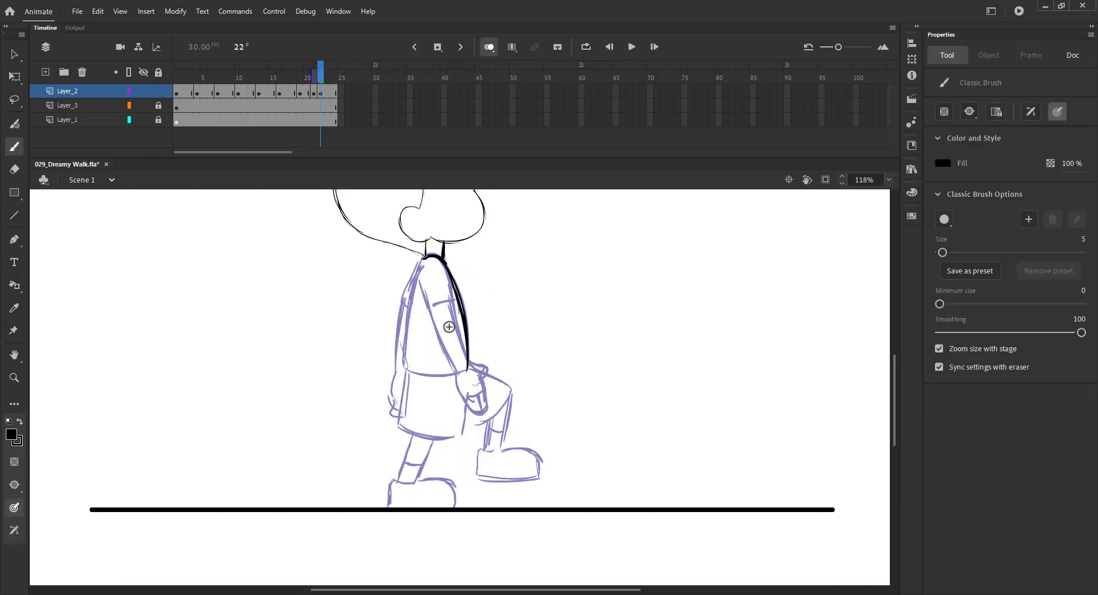
mouse_move(424, 258)
left_mouse_down()
mouse_move(404, 416)
mouse_move(471, 430)
mouse_move(509, 395)
mouse_move(502, 447)
mouse_move(540, 461)
mouse_move(538, 481)
left_mouse_up()
mouse_move(487, 447)
left_mouse_down()
mouse_move(478, 458)
mouse_move(542, 479)
left_mouse_up()
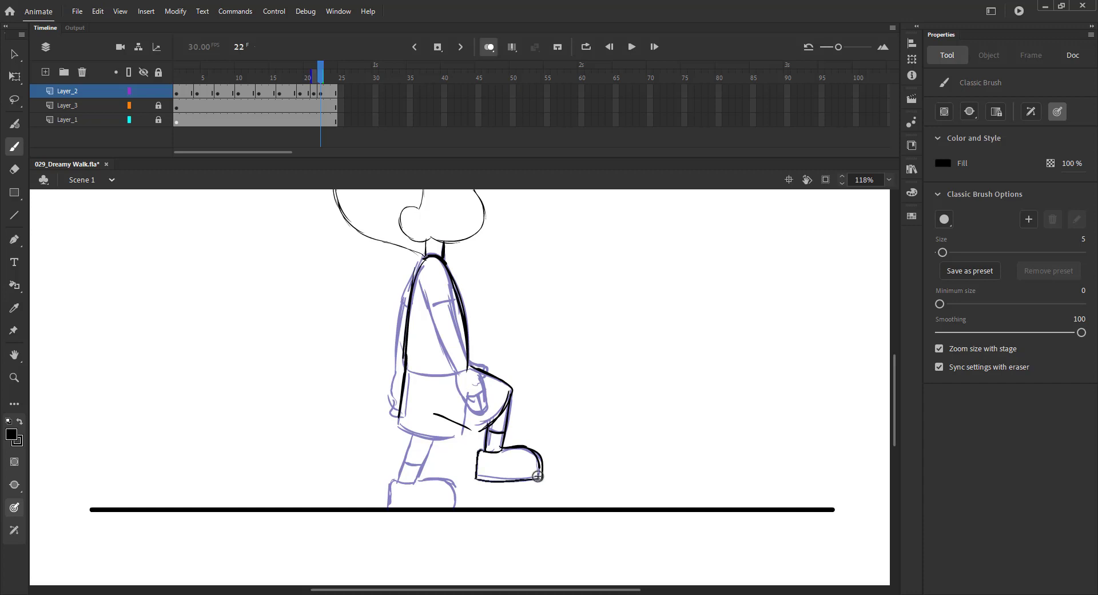
mouse_move(456, 438)
left_mouse_down()
mouse_move(394, 422)
mouse_move(399, 480)
mouse_move(415, 483)
mouse_move(421, 466)
mouse_move(451, 511)
left_mouse_up()
key("ctrl+z")
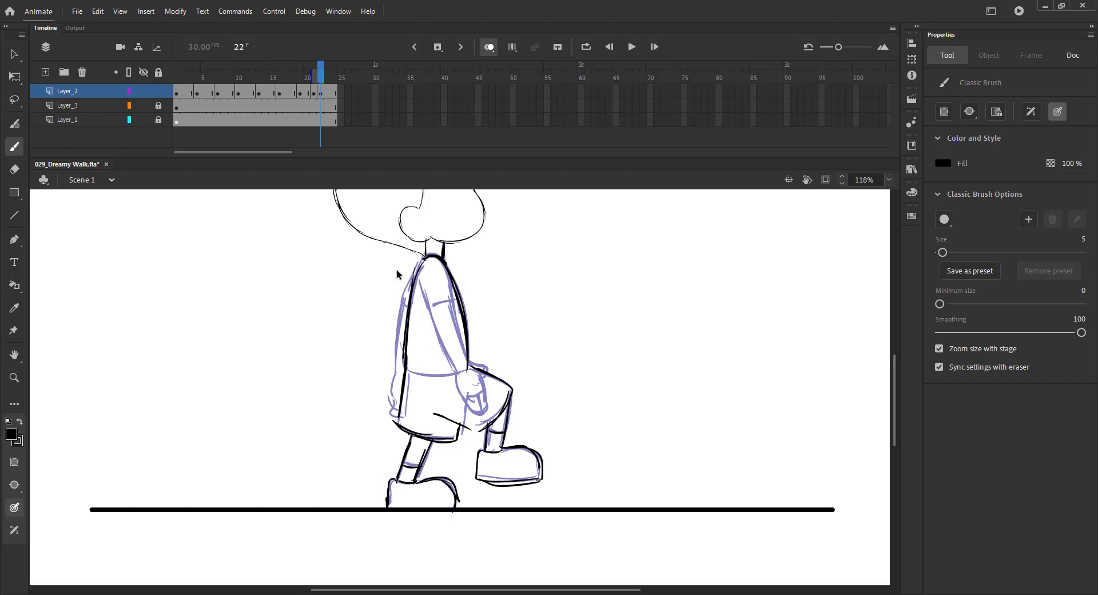
Draw the near arm with sleeve and hand swung back along the torso in frame 22, and save
left_click_drag(411, 281, 397, 333)
left_click_drag(404, 295, 392, 383)
left_click_drag(418, 307, 408, 370)
mouse_move(406, 356)
left_mouse_down()
mouse_move(421, 378)
mouse_move(405, 398)
left_mouse_up()
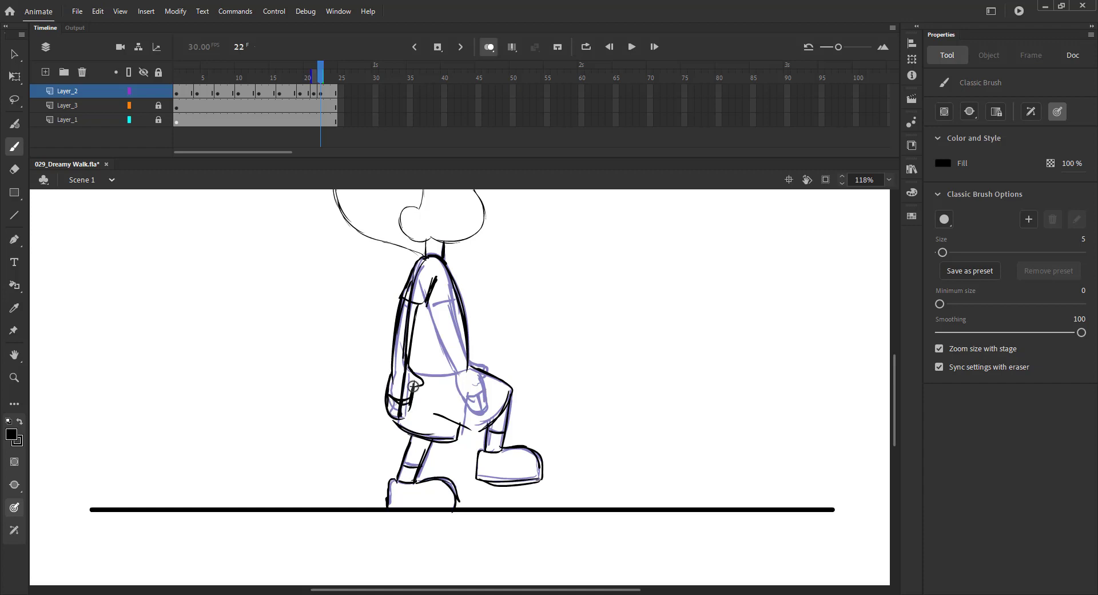
key("ctrl+s")
Turn off onion skinning and clear the duplicate keyframe at frame 21 of Layer_2
key("ctrl+2")
key("ctrl+s")
key("v")
left_click(489, 47)
left_click(314, 91)
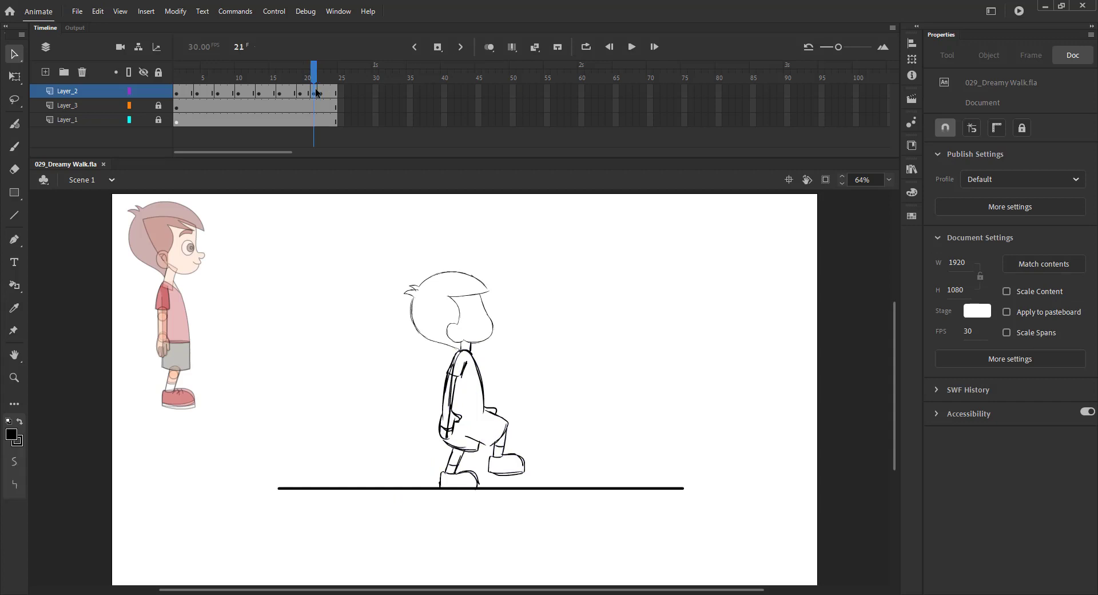
key("shift+F6")
Save the file and play back the walk cycle
key("Return")
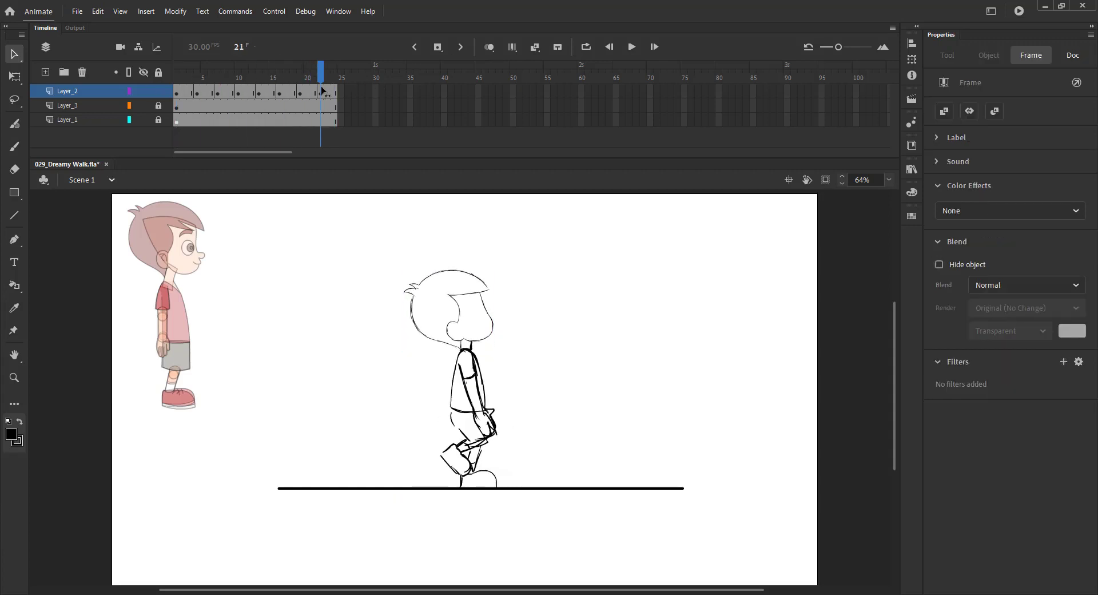
left_click(391, 254)
key("b")
key("ctrl+s")
left_click(311, 91)
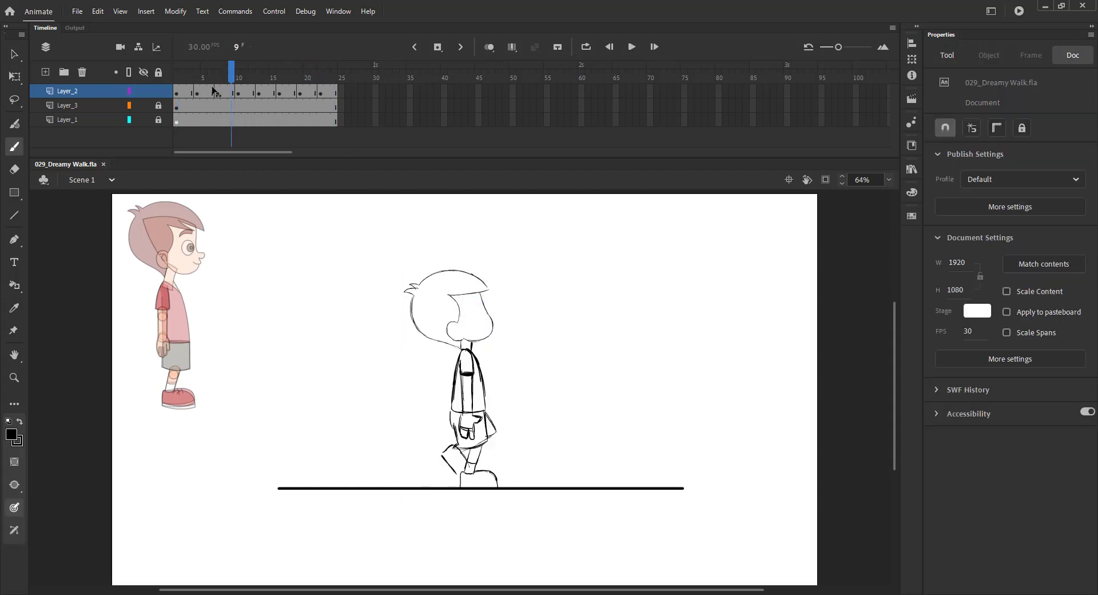
key("Return")
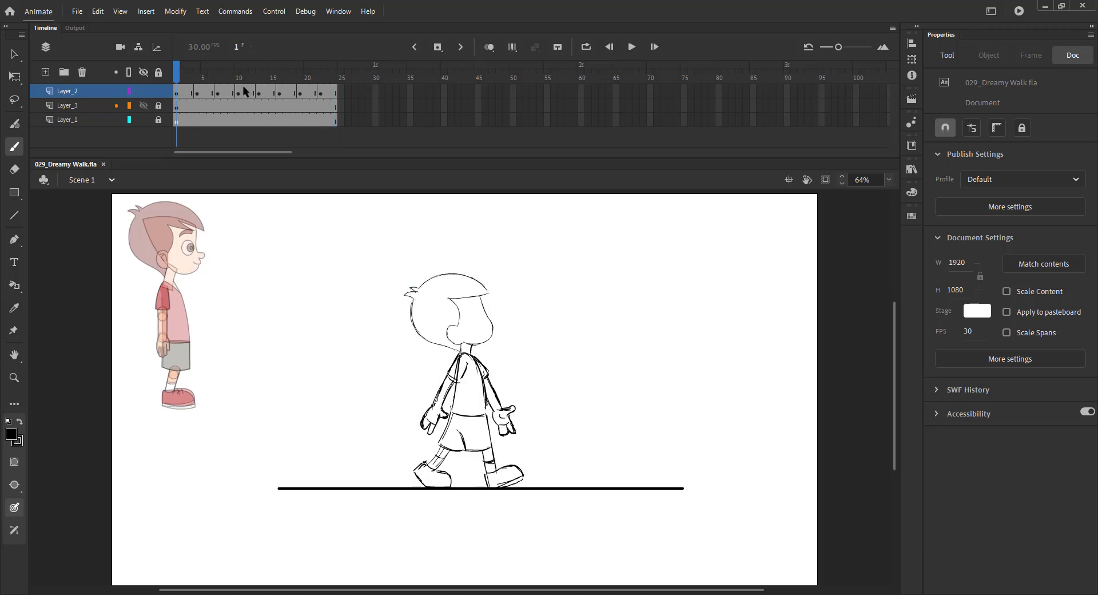